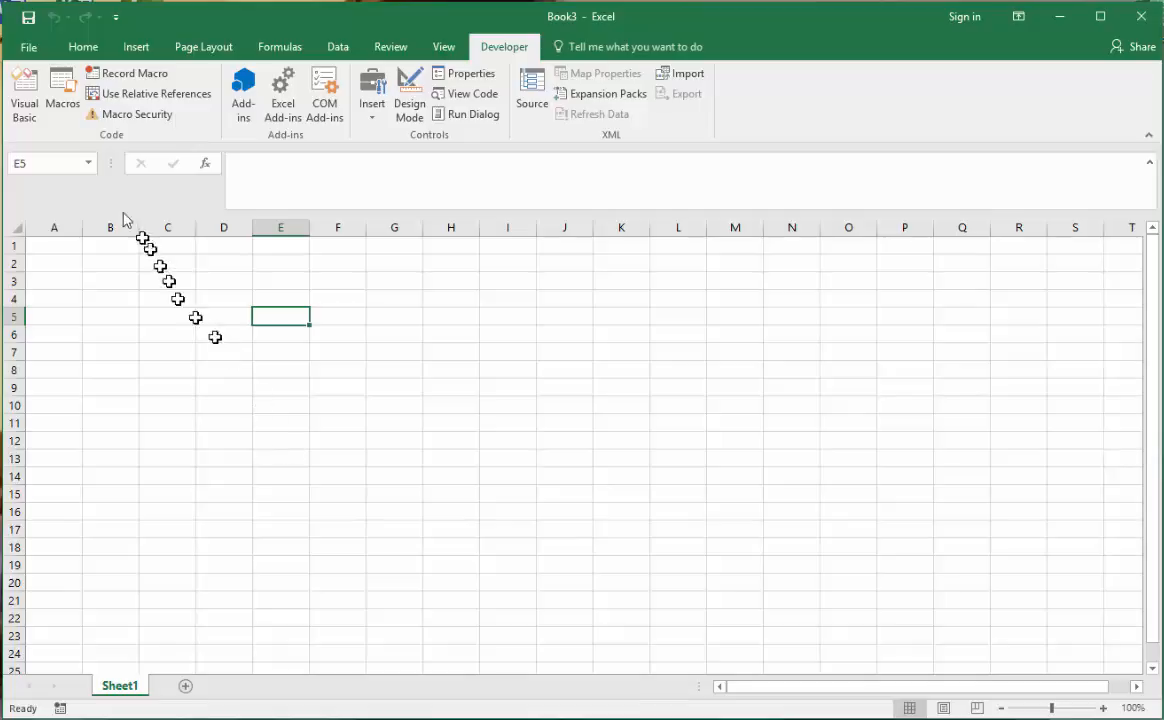
Start saving the workbook under a new name with the file type Excel Macro-Enabled Workbook (*.xlsm)
{"action": "left_click", "coordinate": [31, 50]}
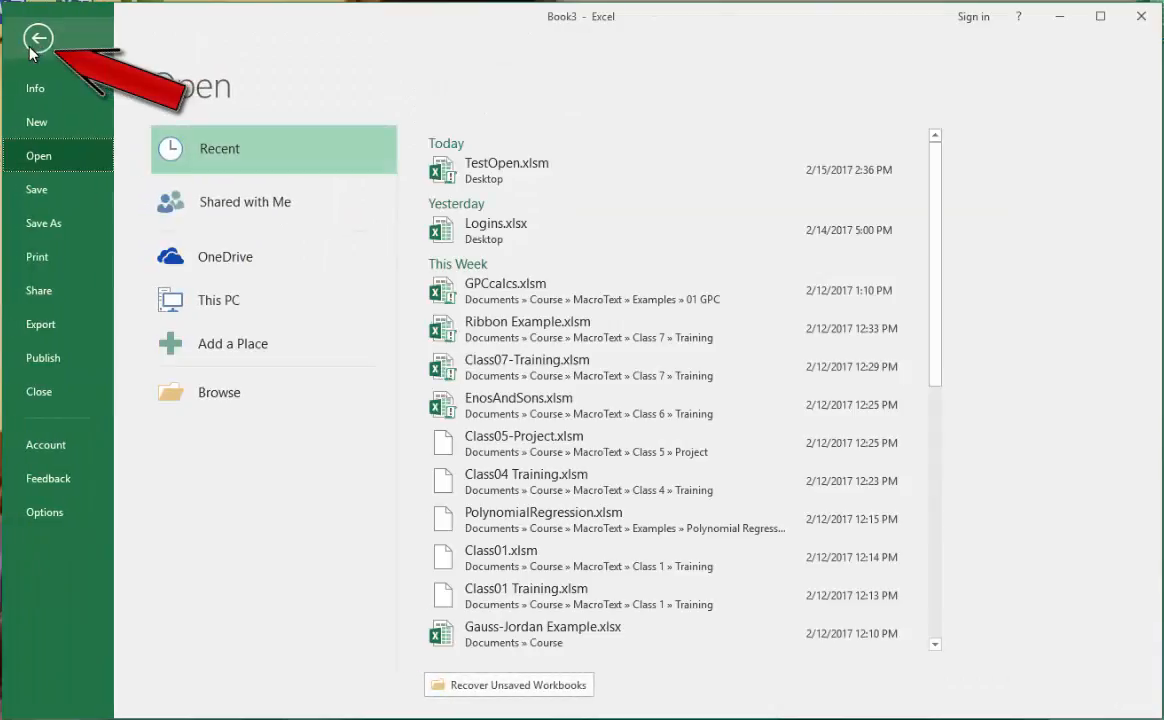
{"action": "left_click", "coordinate": [50, 228]}
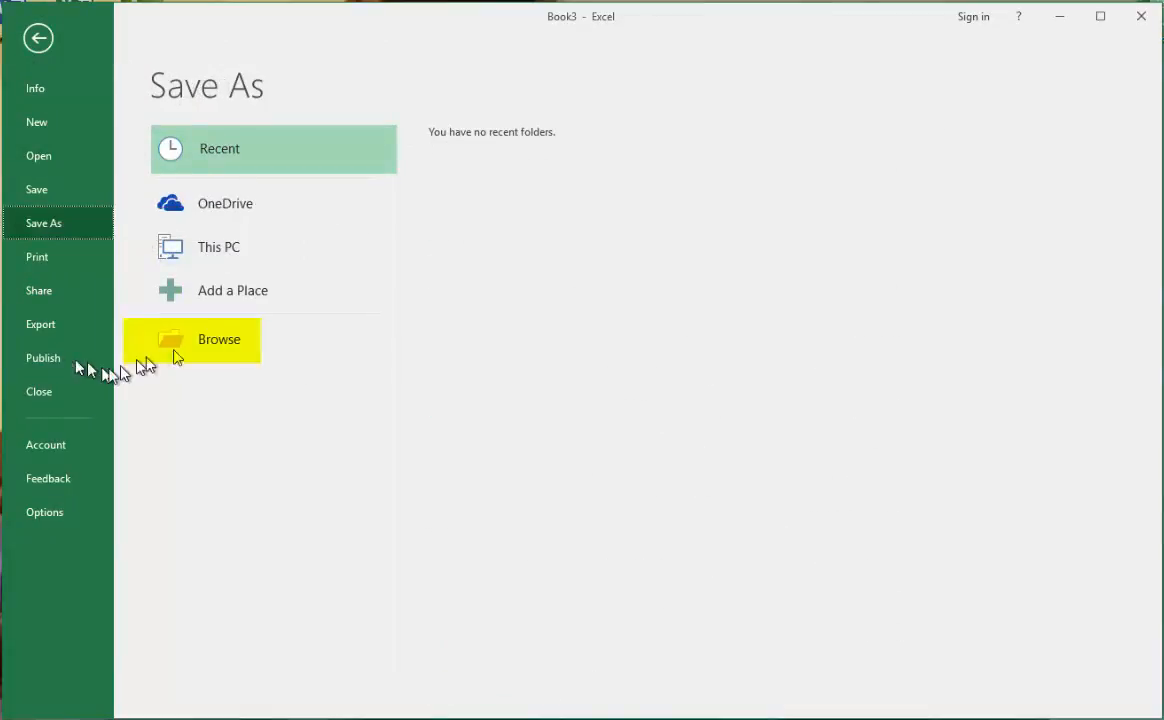
{"action": "left_click", "coordinate": [204, 341]}
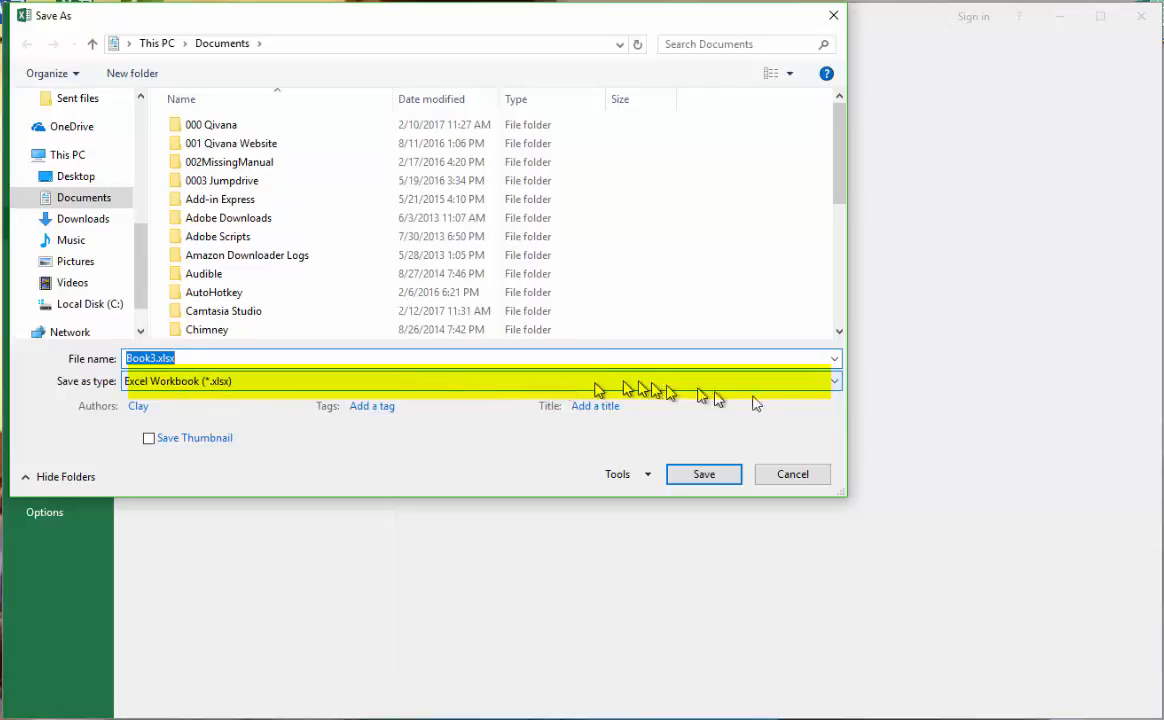
{"action": "left_click", "coordinate": [834, 381]}
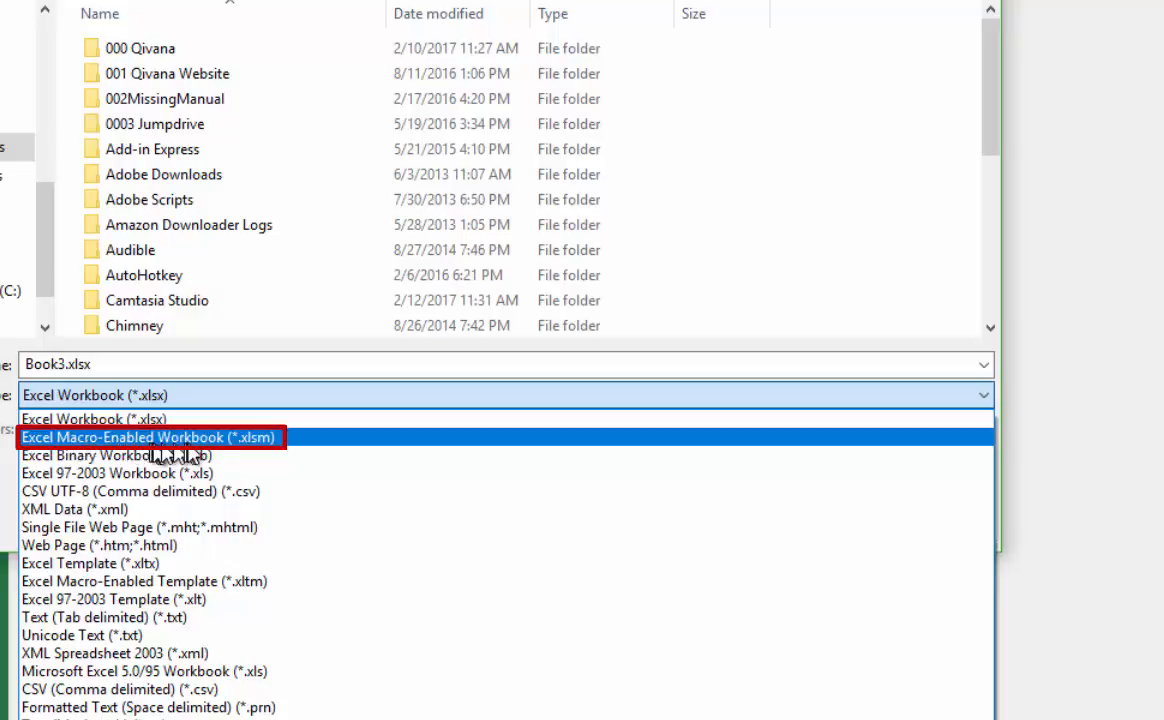
{"action": "left_click", "coordinate": [220, 440]}
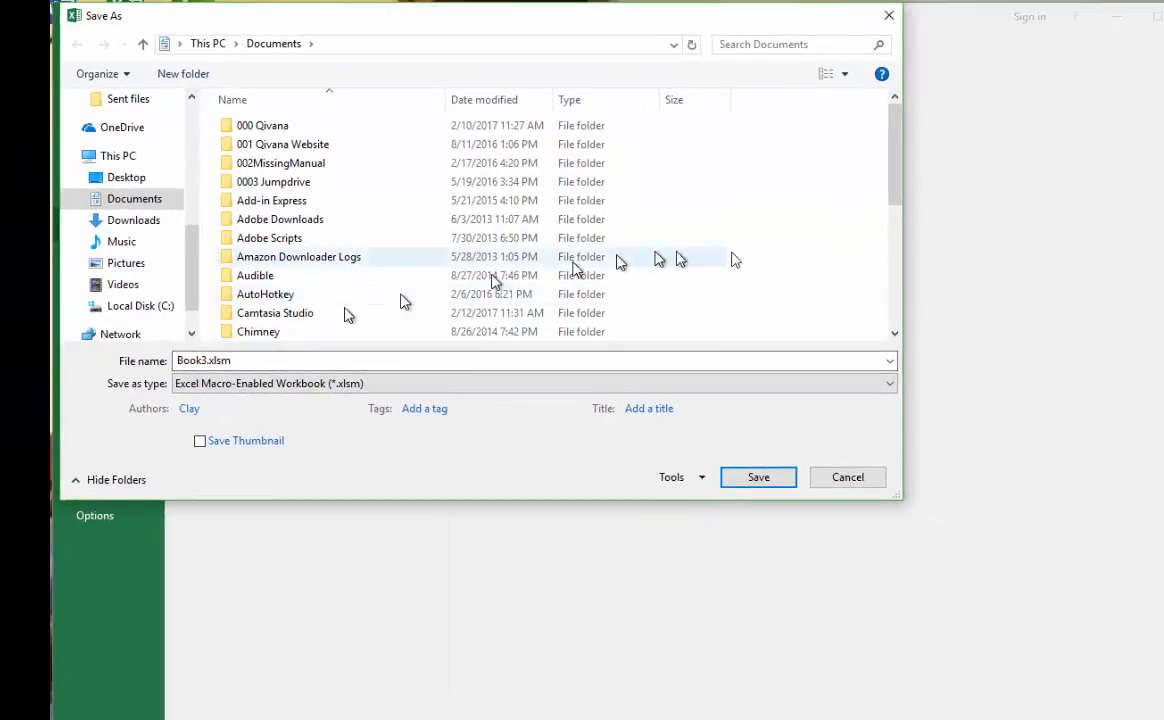
Save the macro-enabled workbook as Test2.xlsm in the Course folder inside Documents
{"action": "left_click_drag", "start_coordinate": [895, 168], "coordinate": [782, 283]}
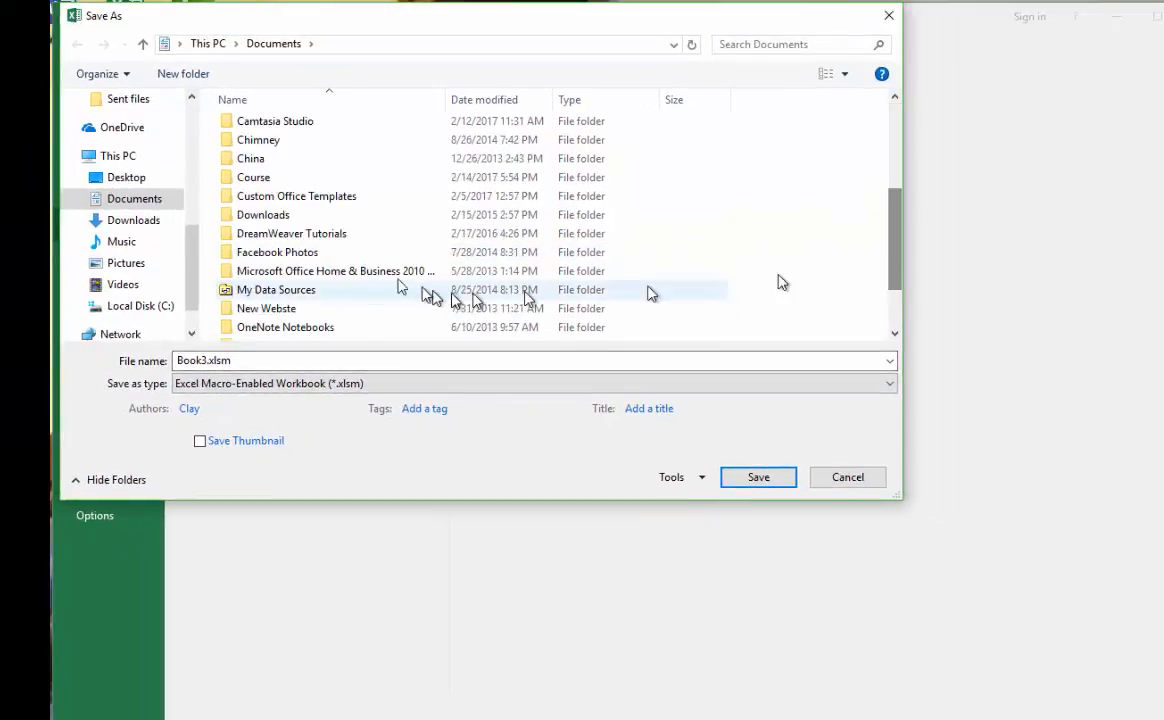
{"action": "double_click", "coordinate": [244, 177]}
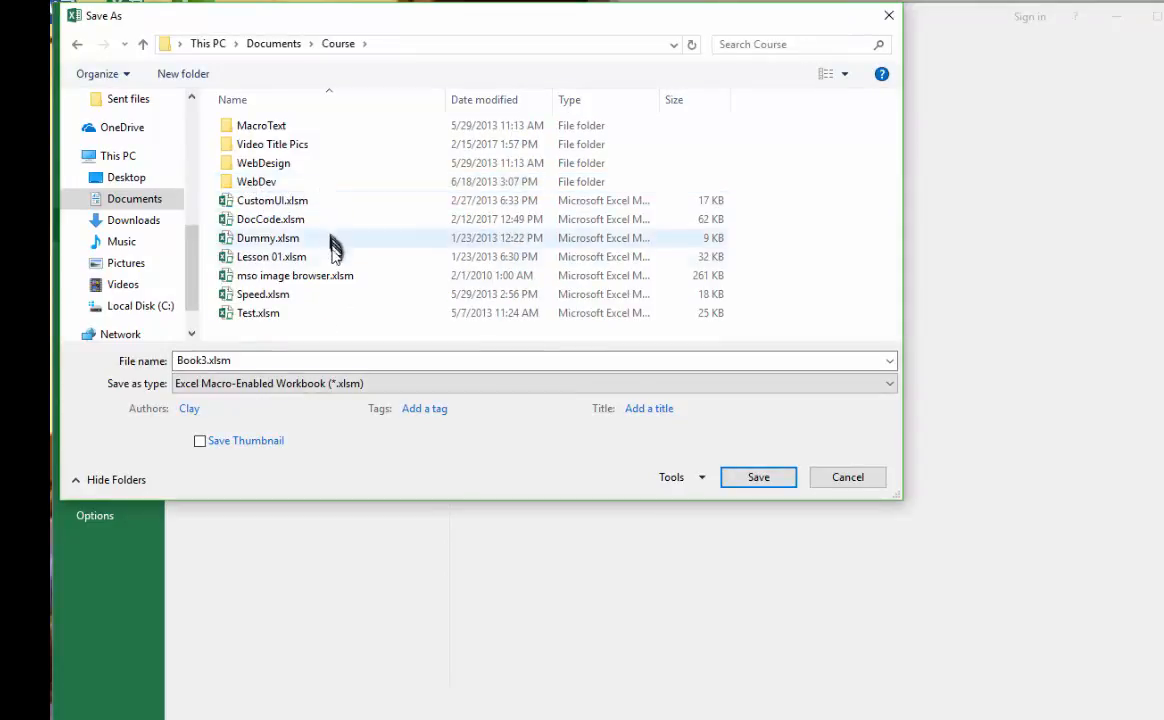
{"action": "double_click", "coordinate": [265, 361]}
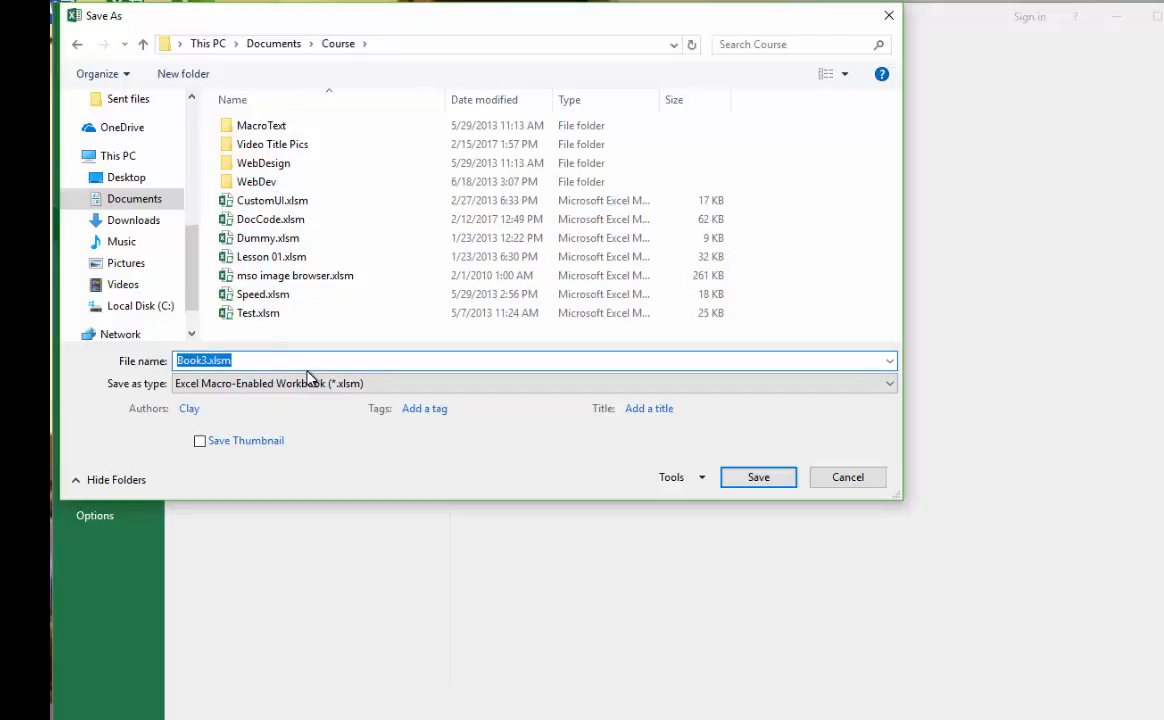
{"action": "type", "text": "Test"}
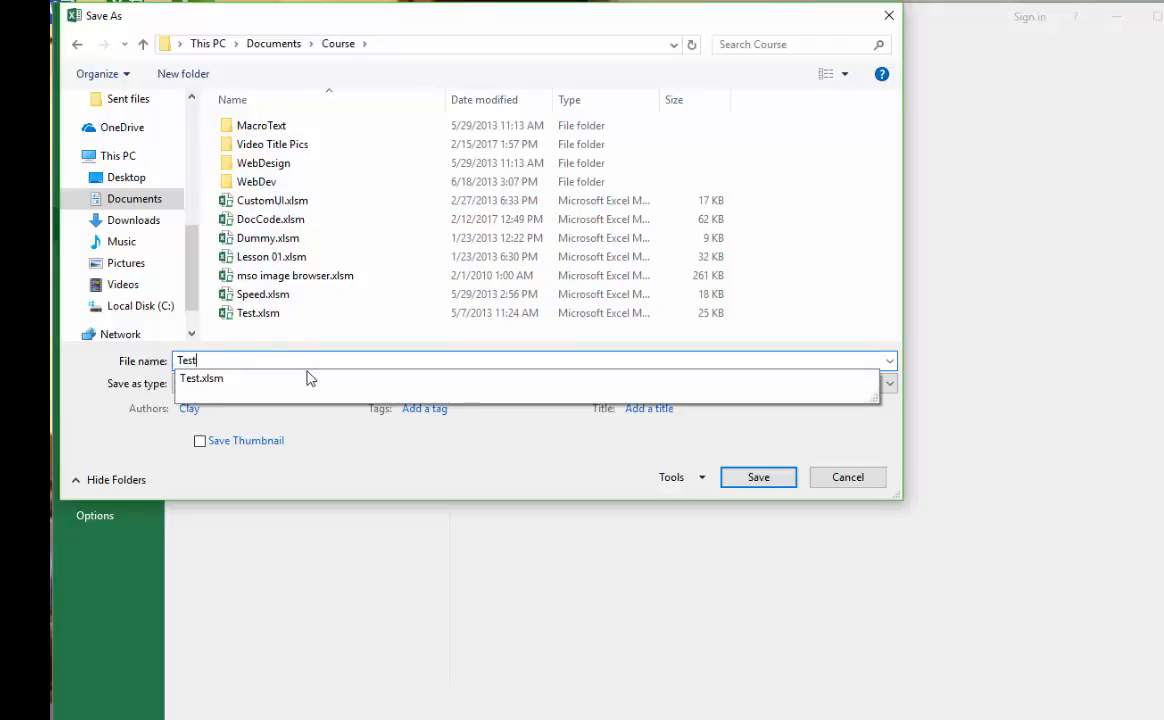
{"action": "type", "text": "2"}
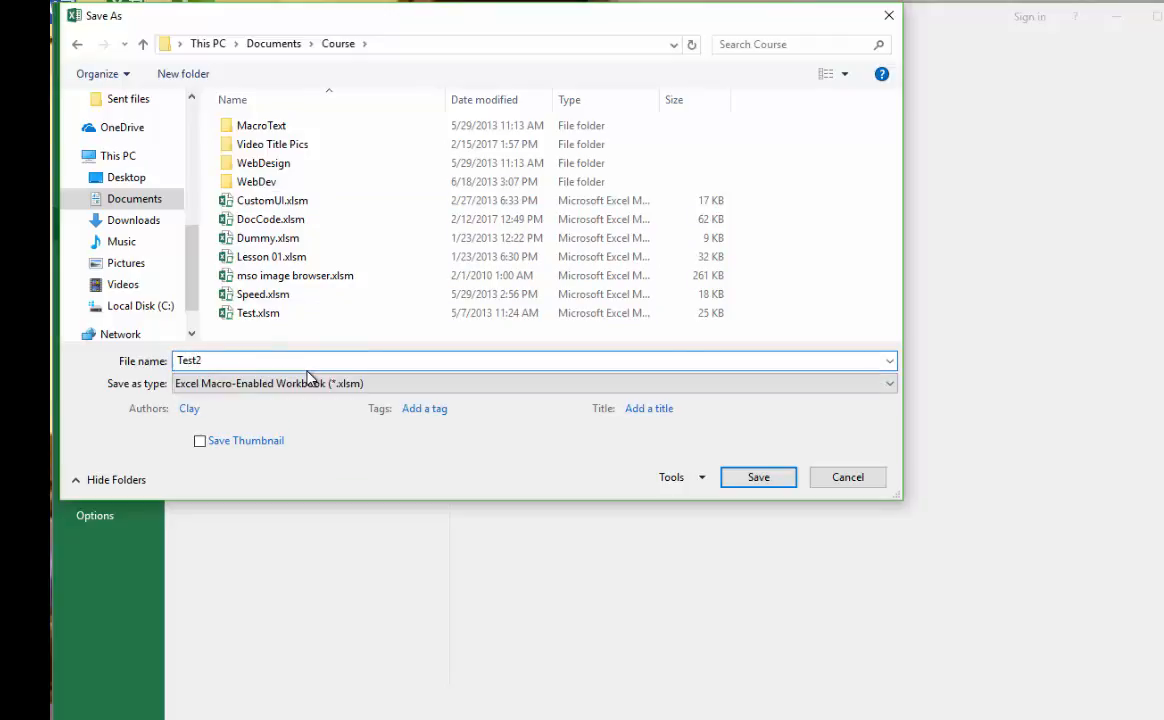
{"action": "type", "text": ".xlsm"}
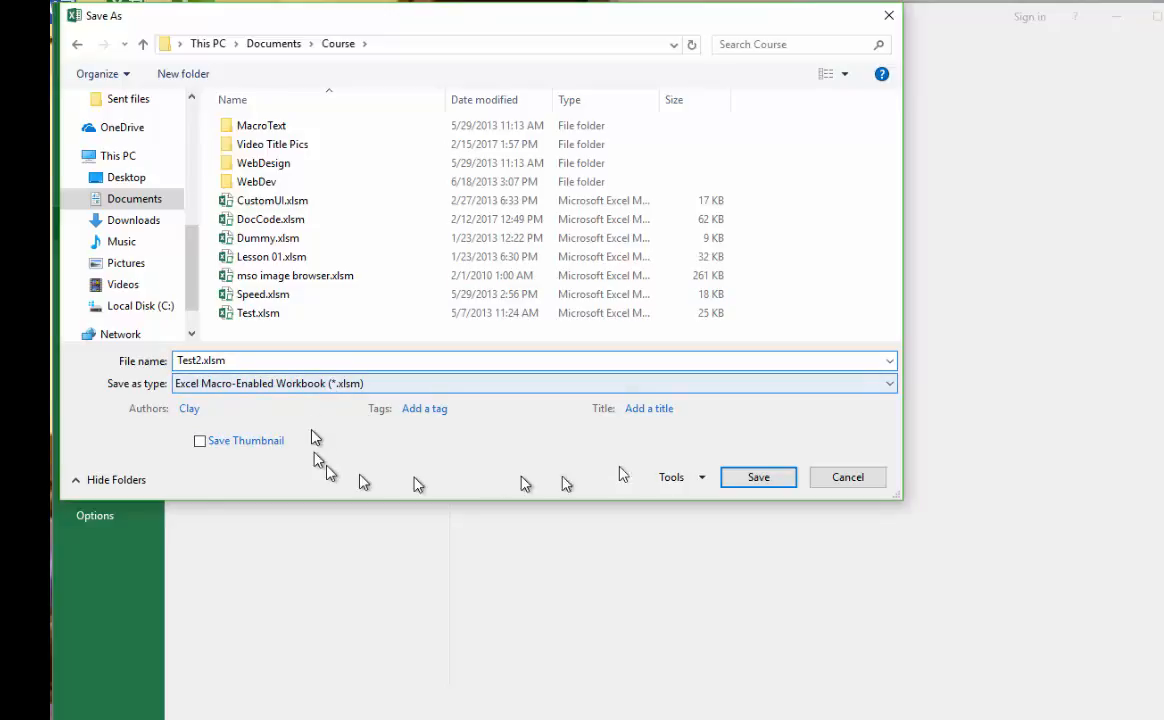
{"action": "left_click", "coordinate": [757, 478]}
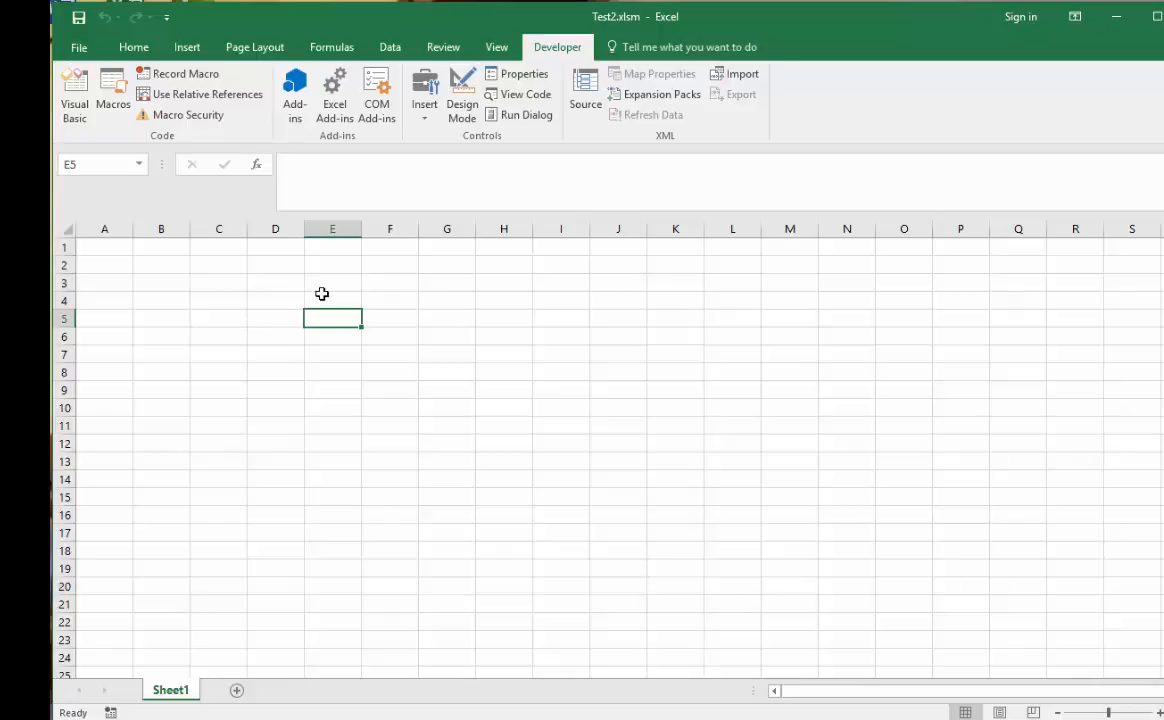
Remove the Documents\Course folder from the Trusted Locations in the Trust Center settings
{"action": "left_click", "coordinate": [78, 50]}
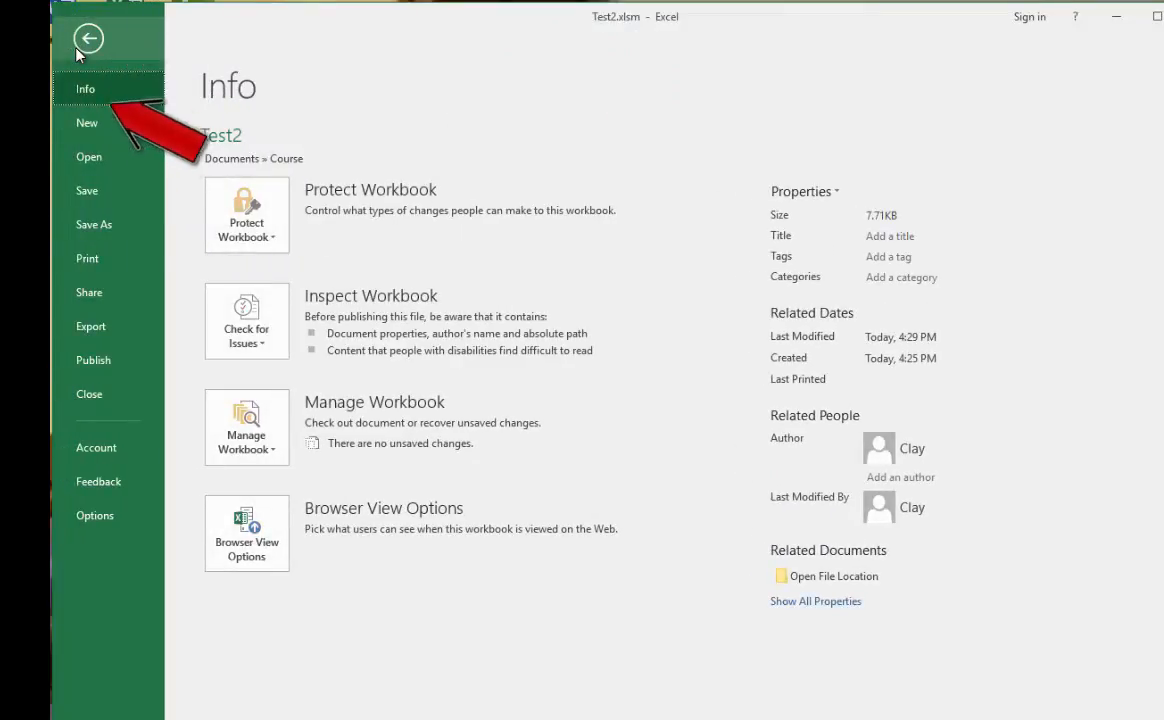
{"action": "left_click", "coordinate": [95, 515]}
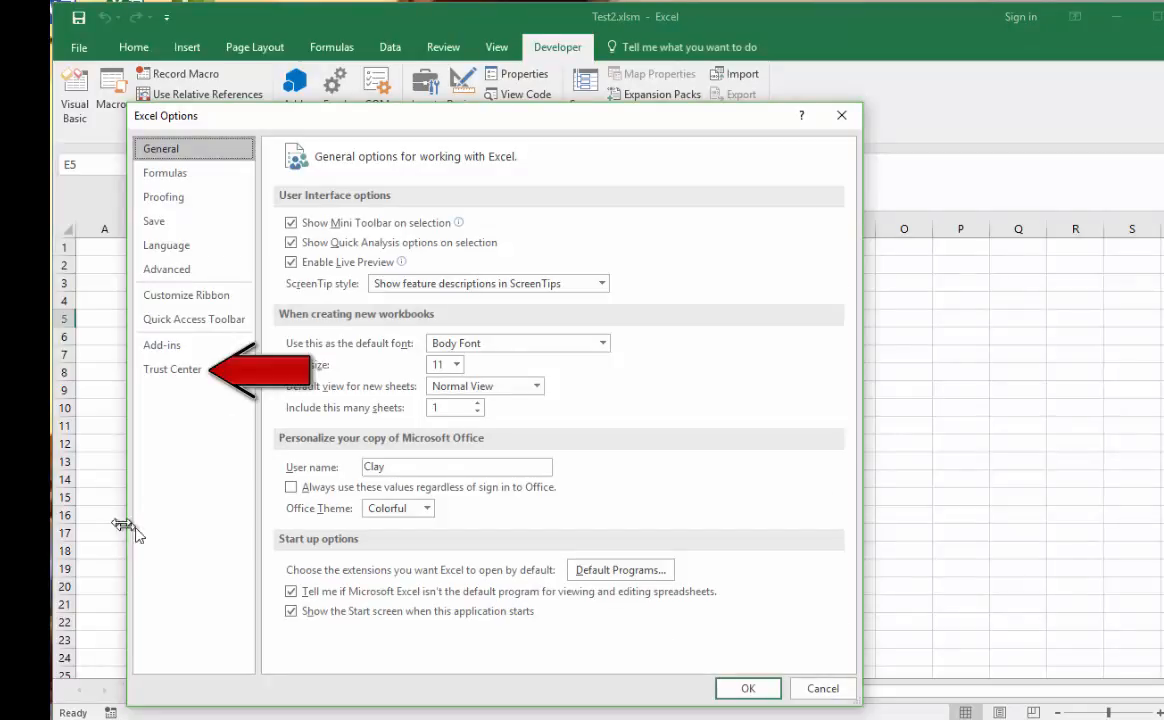
{"action": "left_click", "coordinate": [189, 377]}
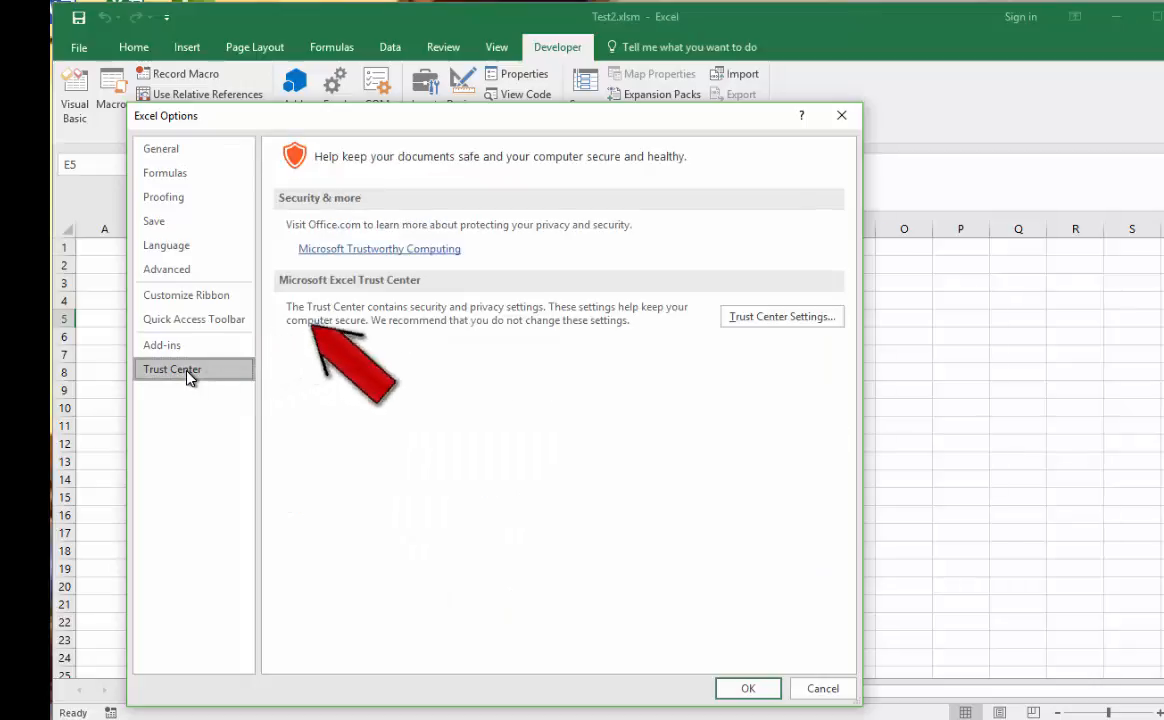
{"action": "left_click", "coordinate": [770, 328]}
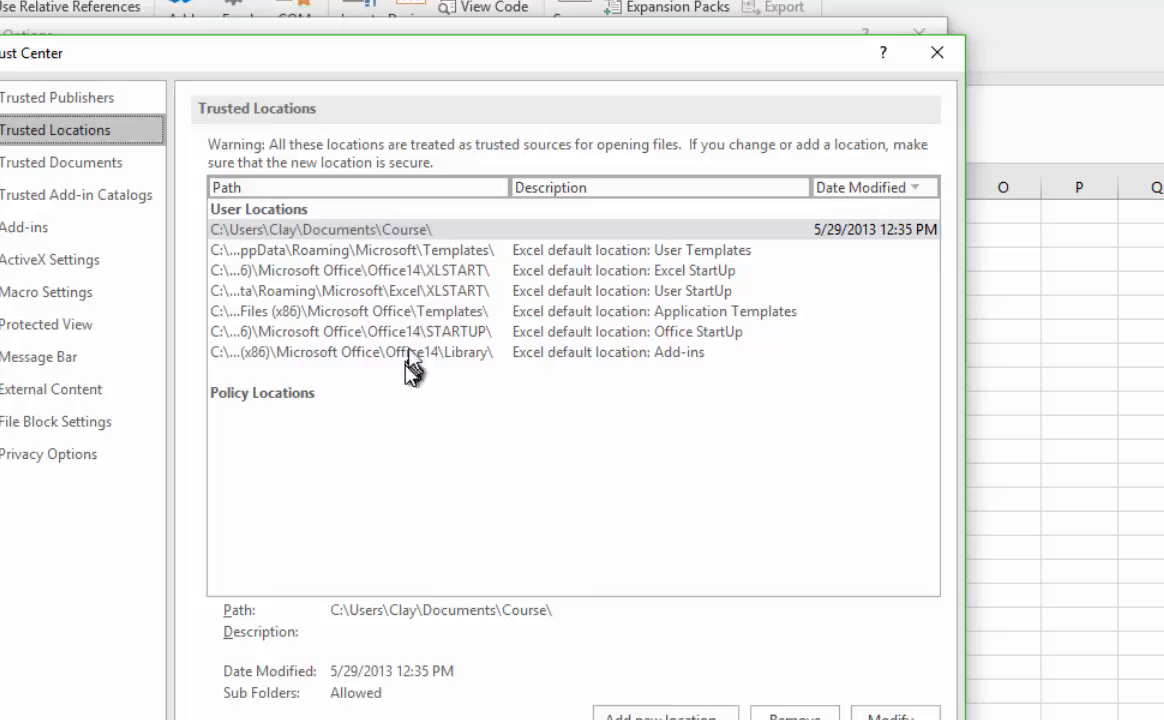
{"action": "left_click", "coordinate": [382, 236]}
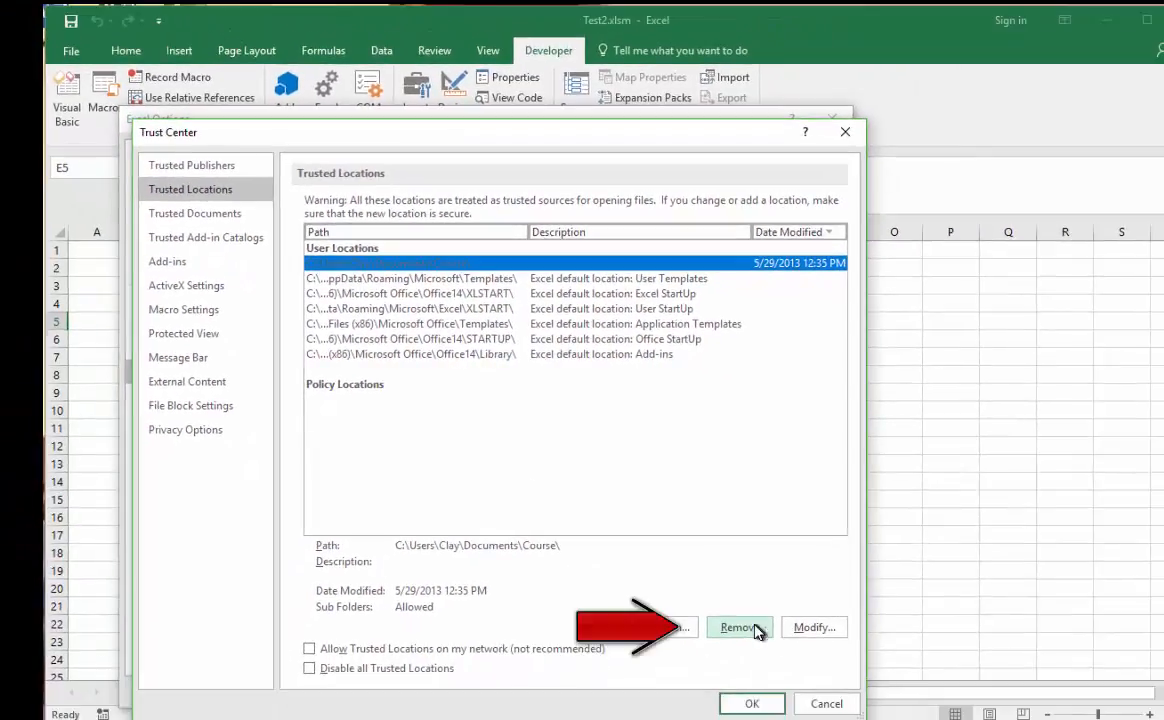
{"action": "left_click", "coordinate": [757, 628]}
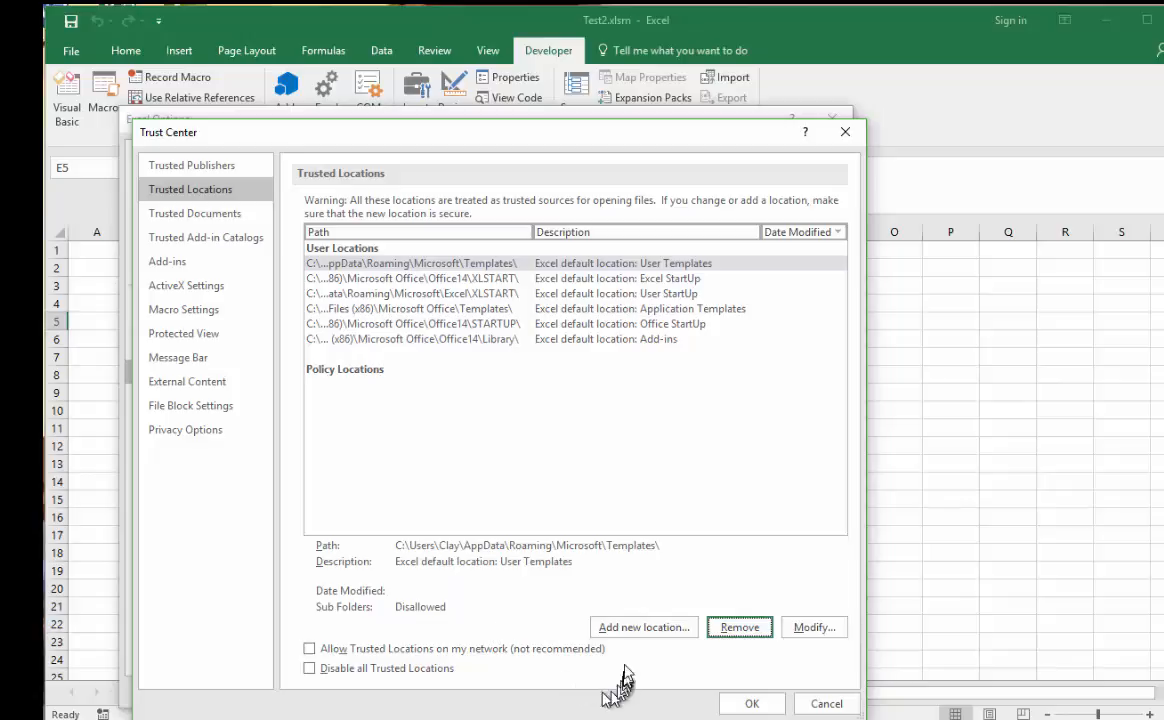
Begin a new trusted location and choose the Course folder inside Documents as its path
{"action": "left_click", "coordinate": [641, 628]}
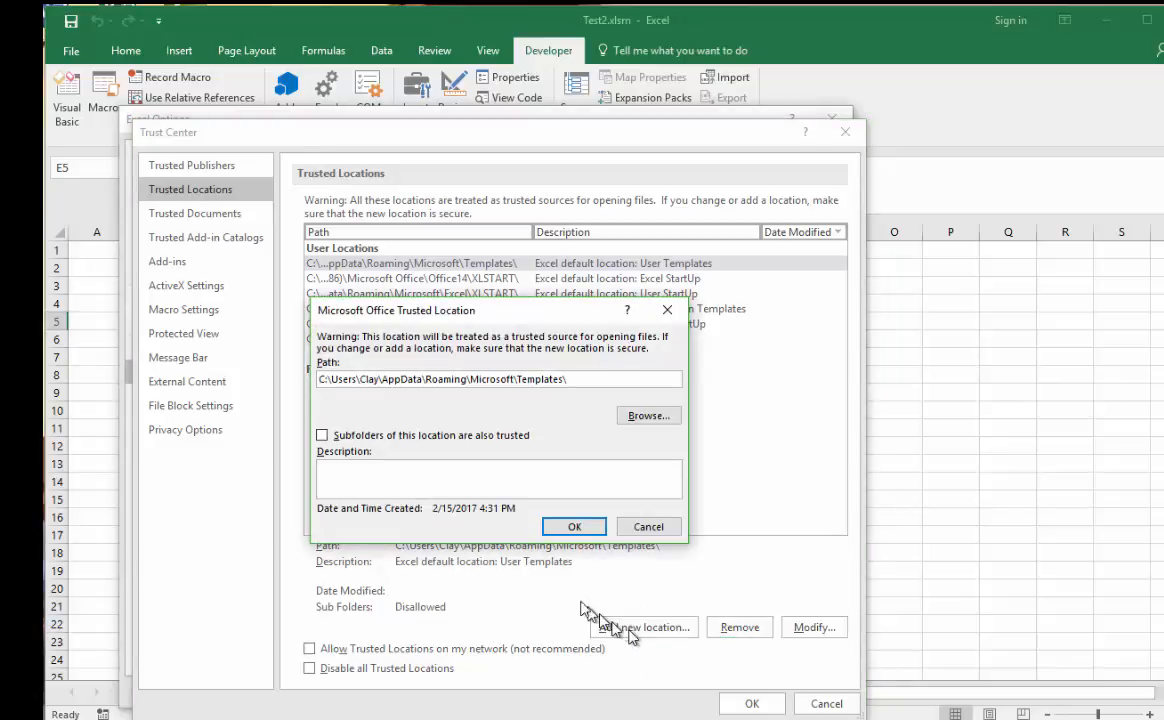
{"action": "left_click", "coordinate": [645, 417]}
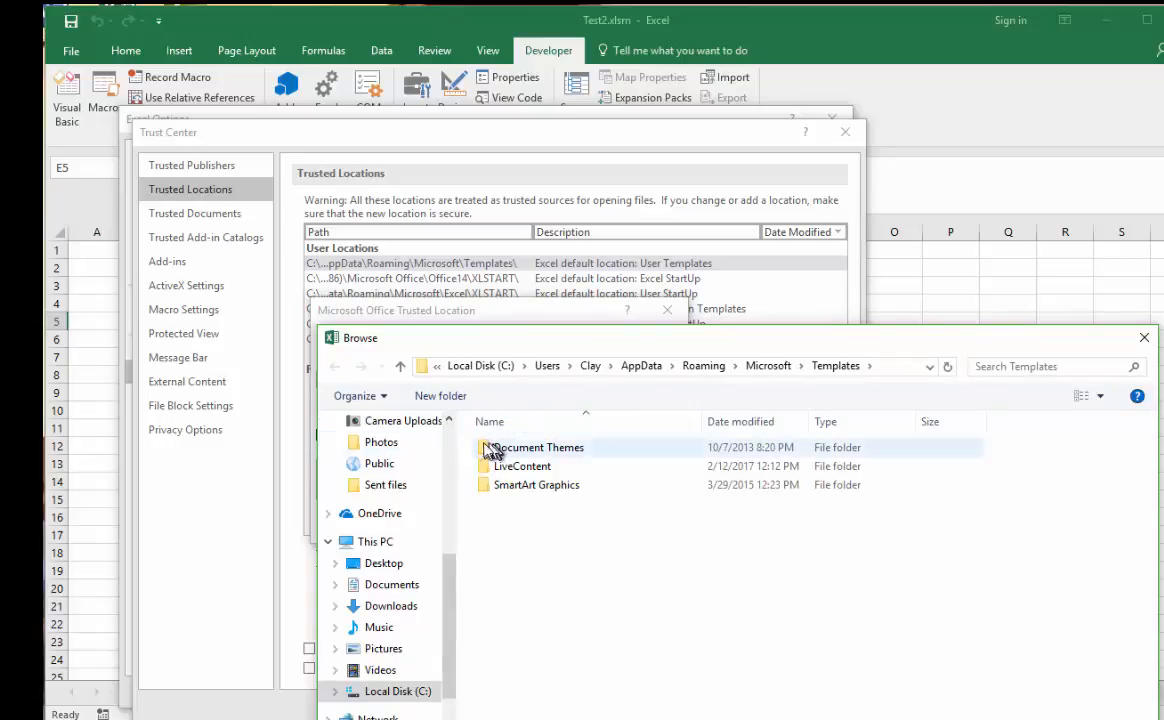
{"action": "left_click", "coordinate": [418, 594]}
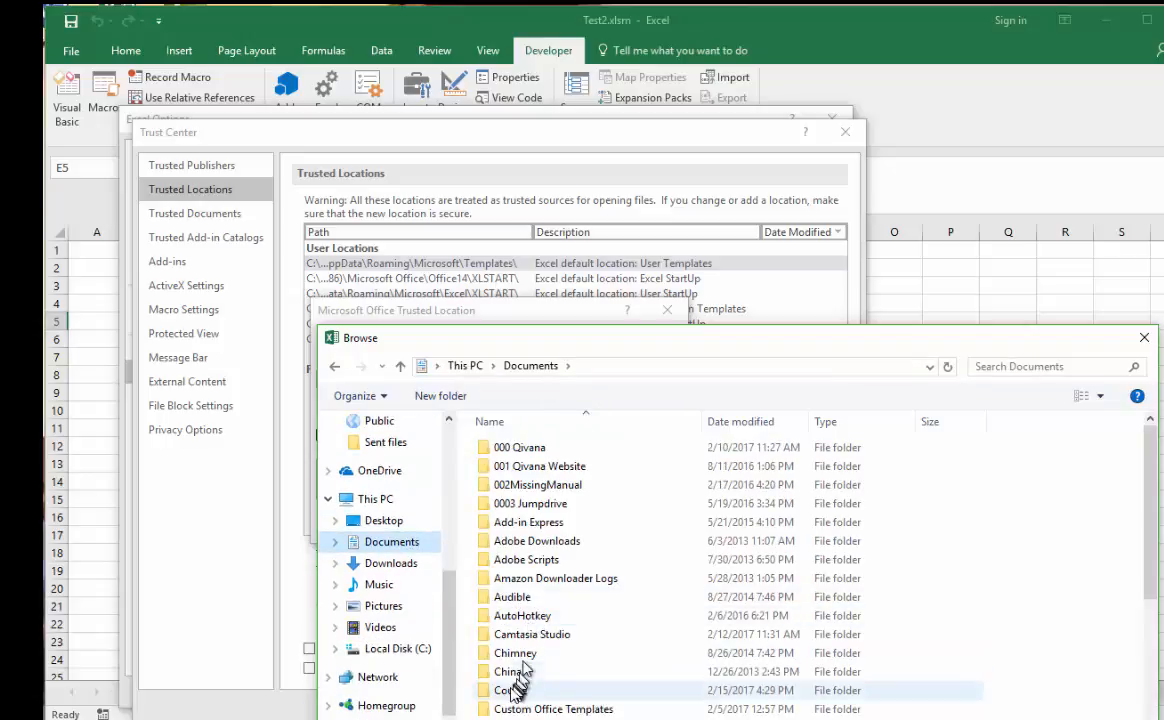
{"action": "double_click", "coordinate": [513, 688]}
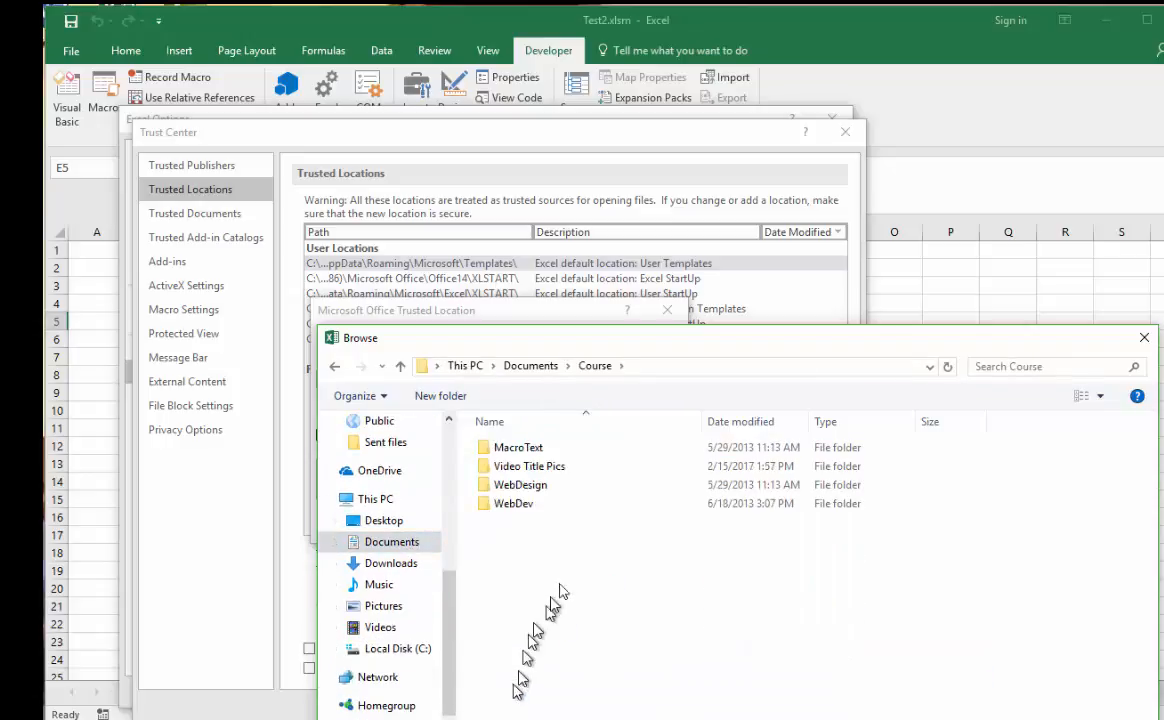
{"action": "left_click", "coordinate": [530, 366]}
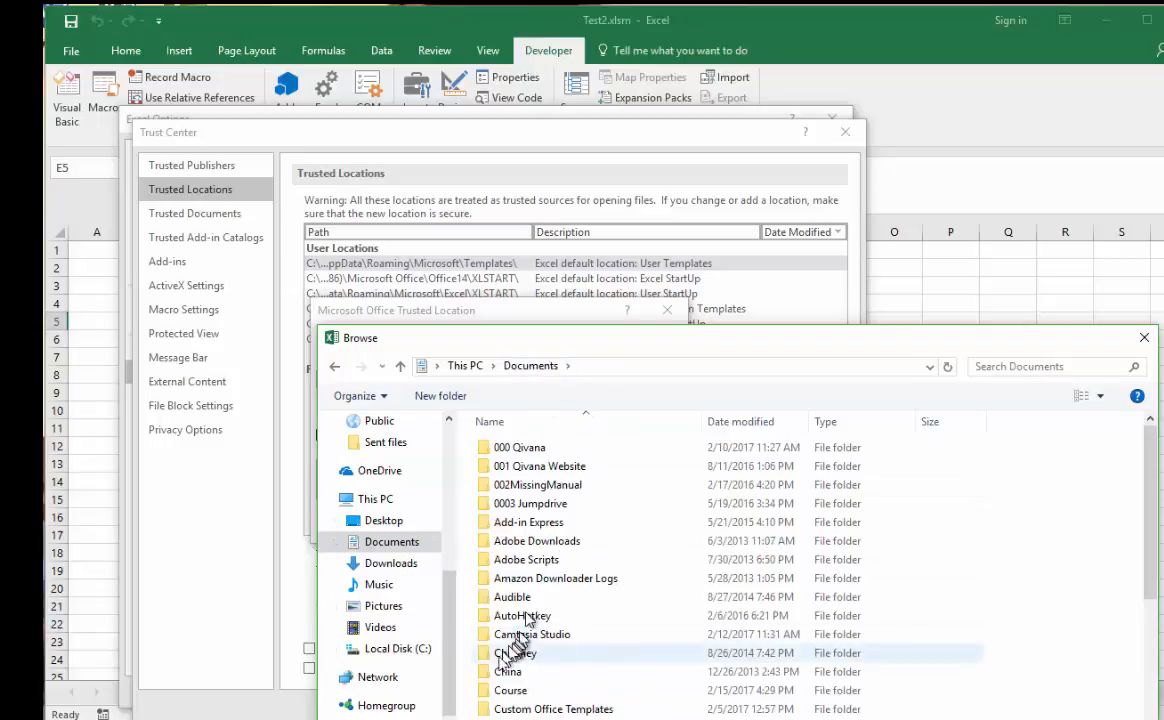
{"action": "left_click", "coordinate": [510, 690]}
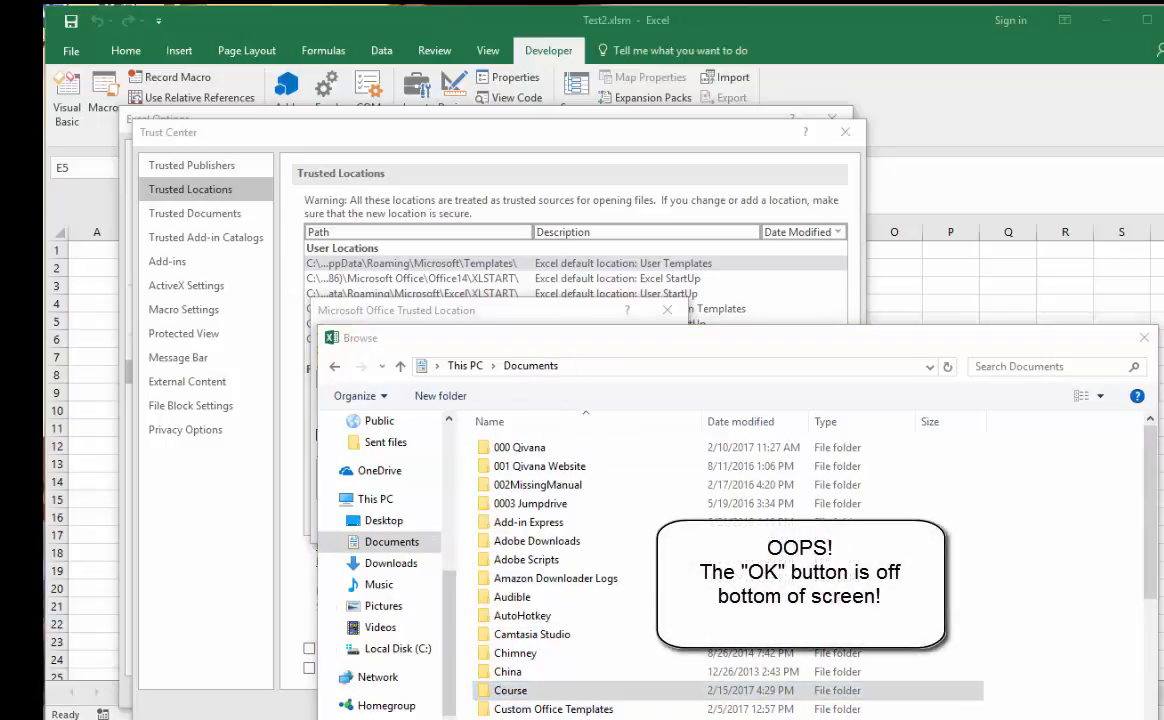
{"action": "key", "text": "Return"}
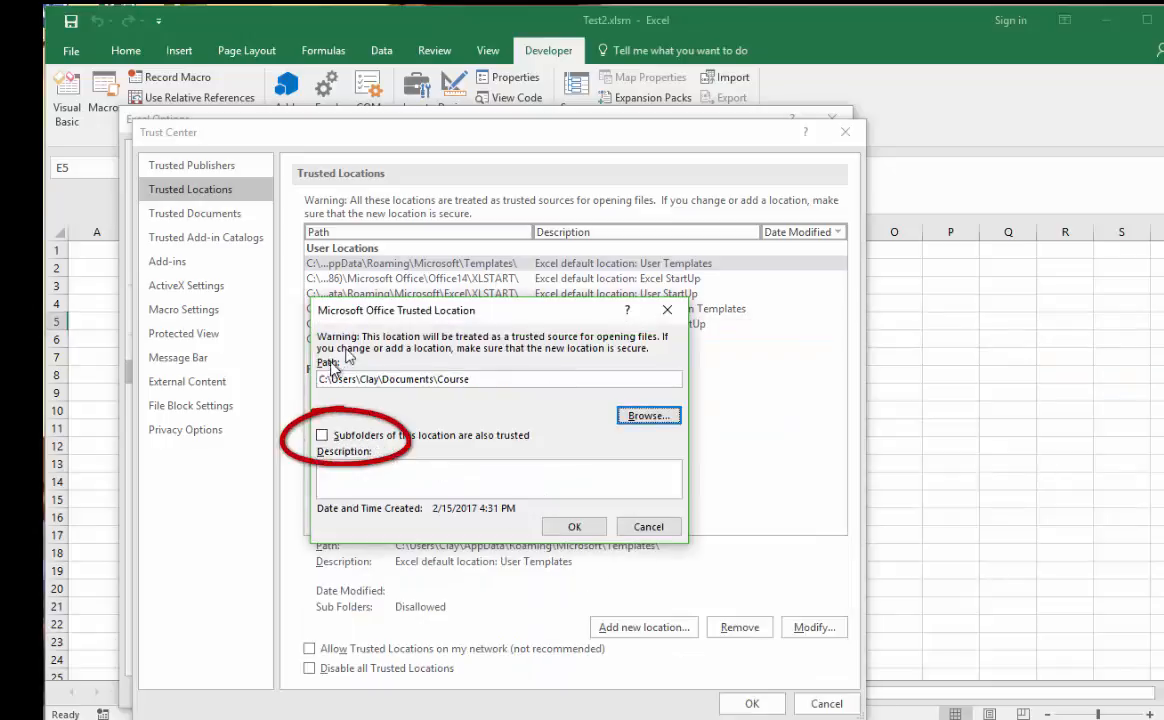
Trust the subfolders of the new location as well, and apply the Trust Center and Excel options
{"action": "left_click", "coordinate": [321, 437]}
{"action": "left_click", "coordinate": [321, 437]}
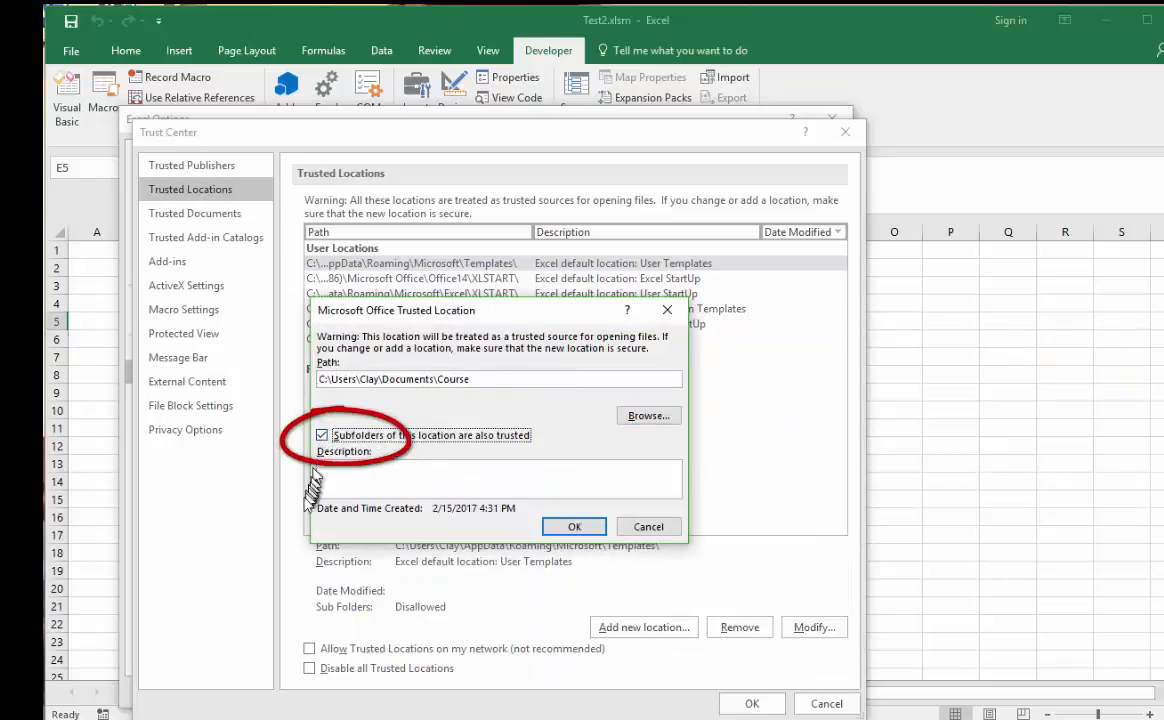
{"action": "left_click", "coordinate": [574, 527]}
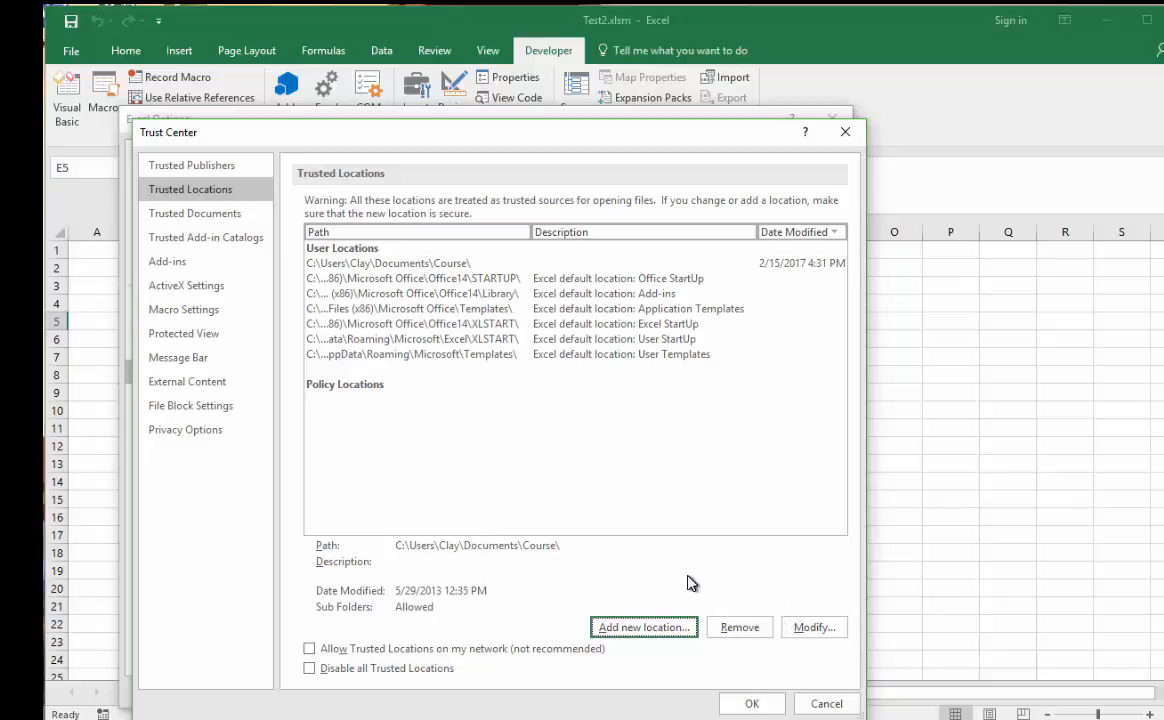
{"action": "left_click", "coordinate": [751, 703]}
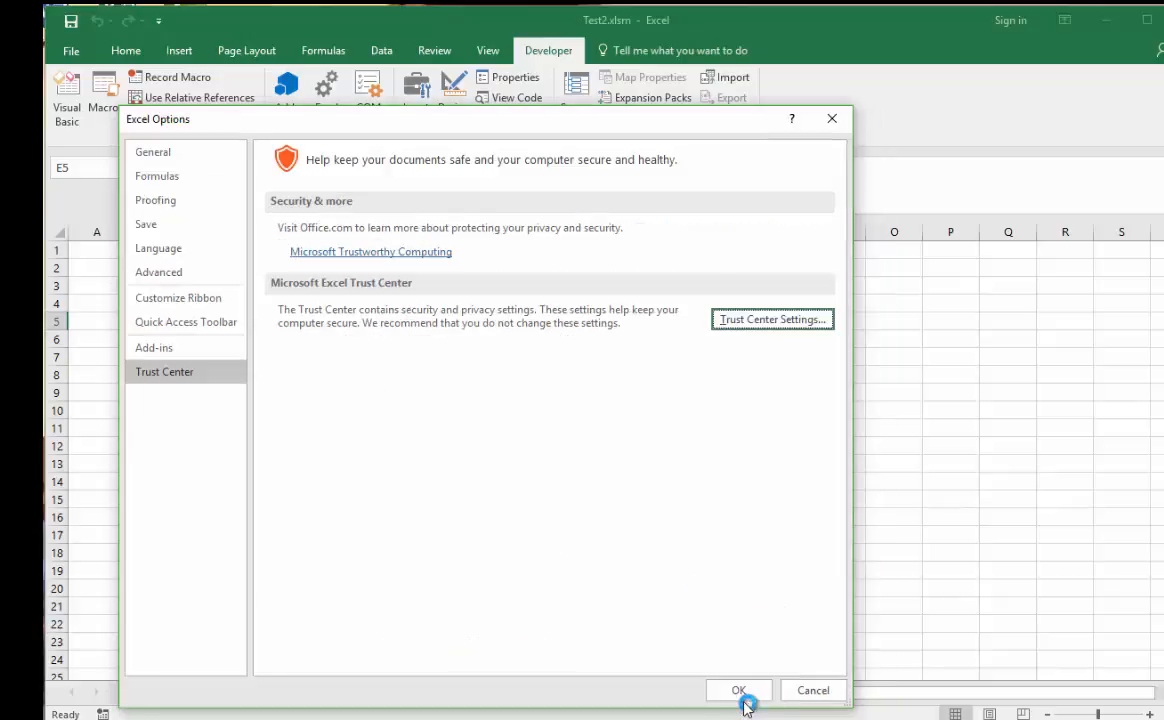
{"action": "left_click", "coordinate": [756, 694]}
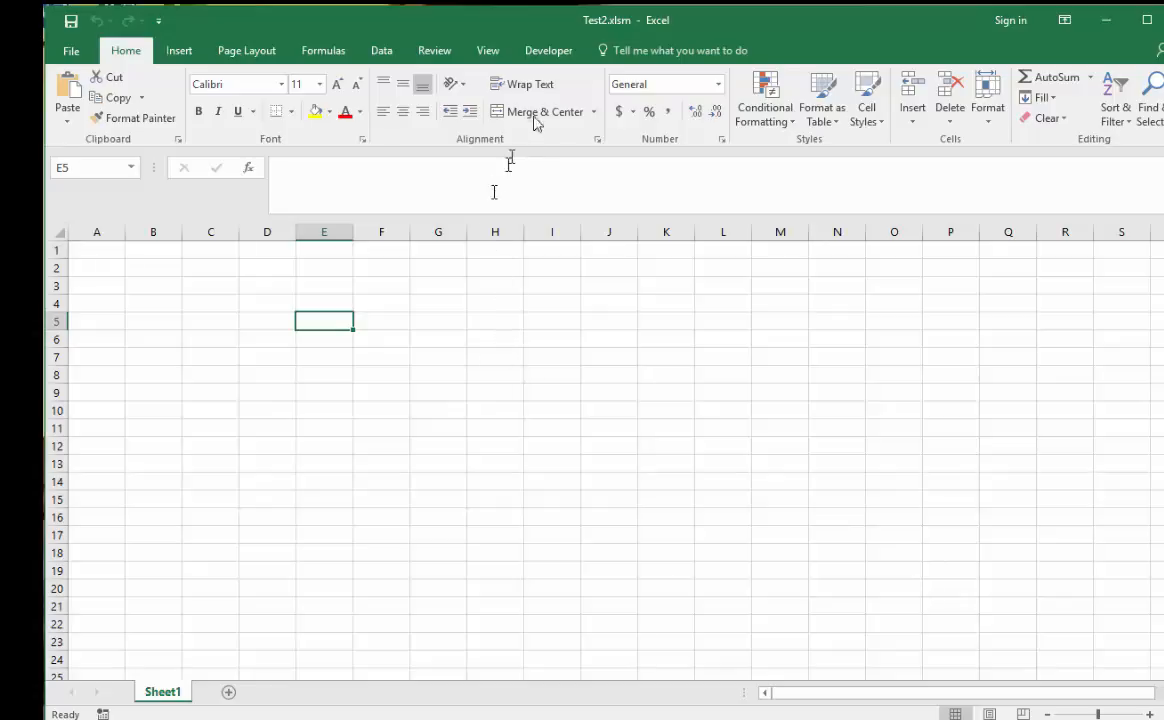
Open the Visual Basic Editor for Test2.xlsm, minimize it, and bring it up again from the workbook
{"action": "left_click", "coordinate": [545, 53]}
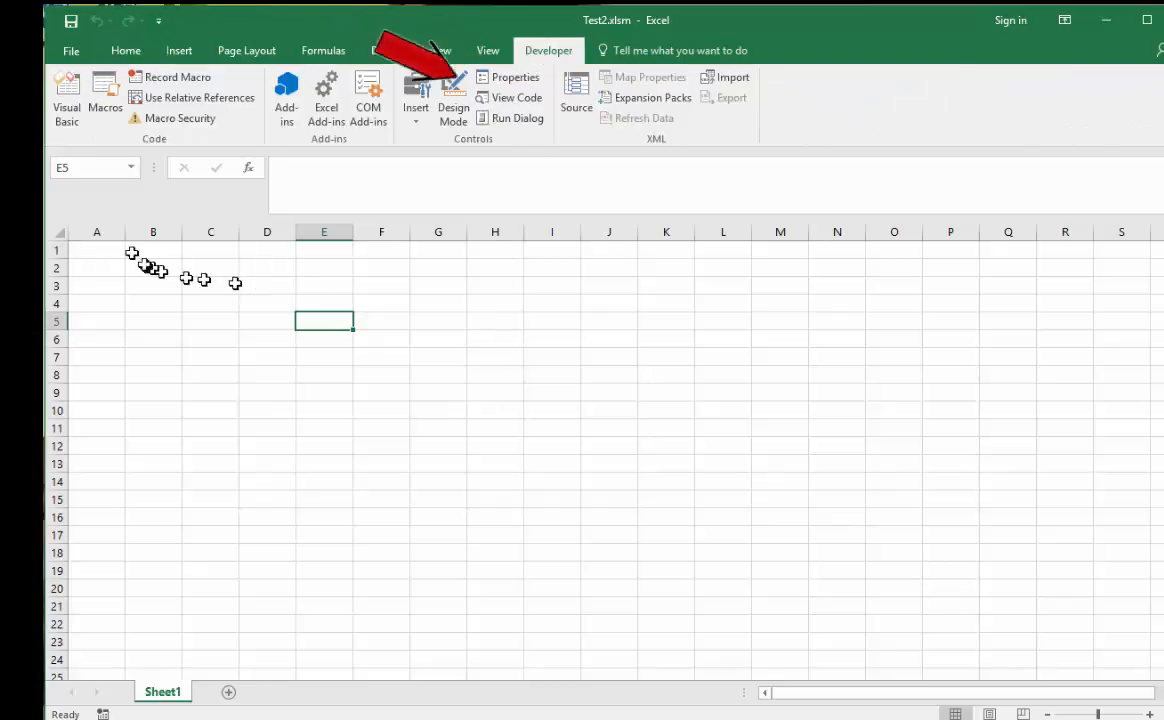
{"action": "left_click", "coordinate": [63, 105]}
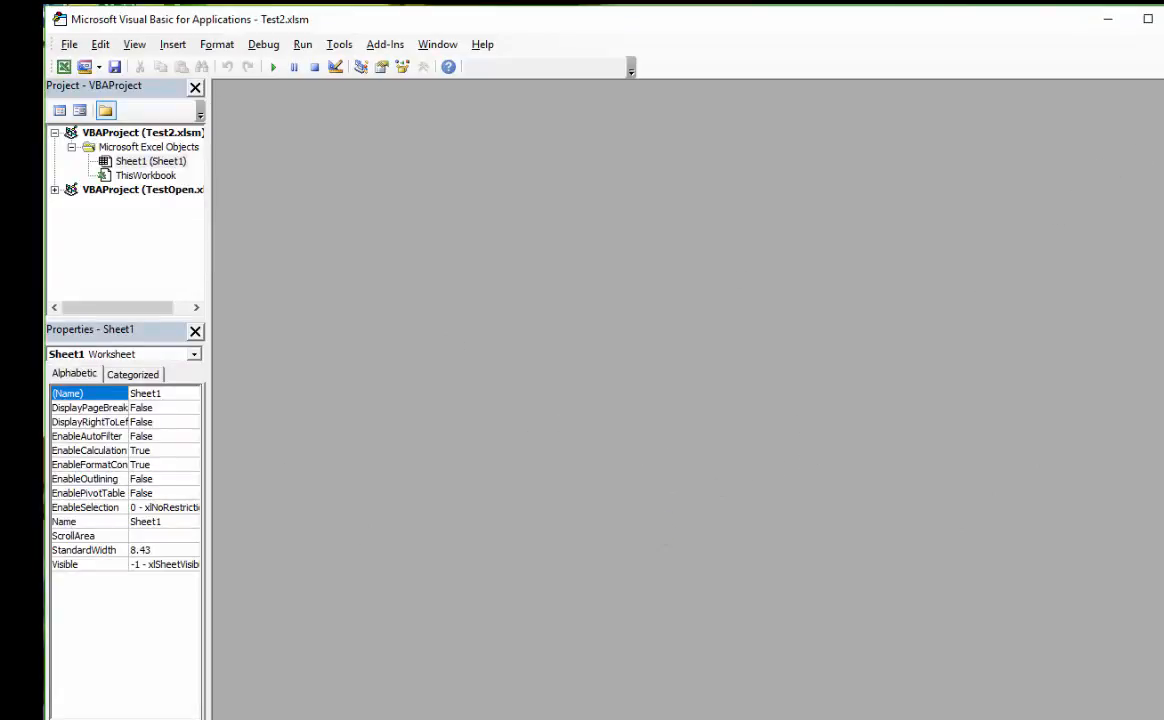
{"action": "left_click", "coordinate": [1108, 20]}
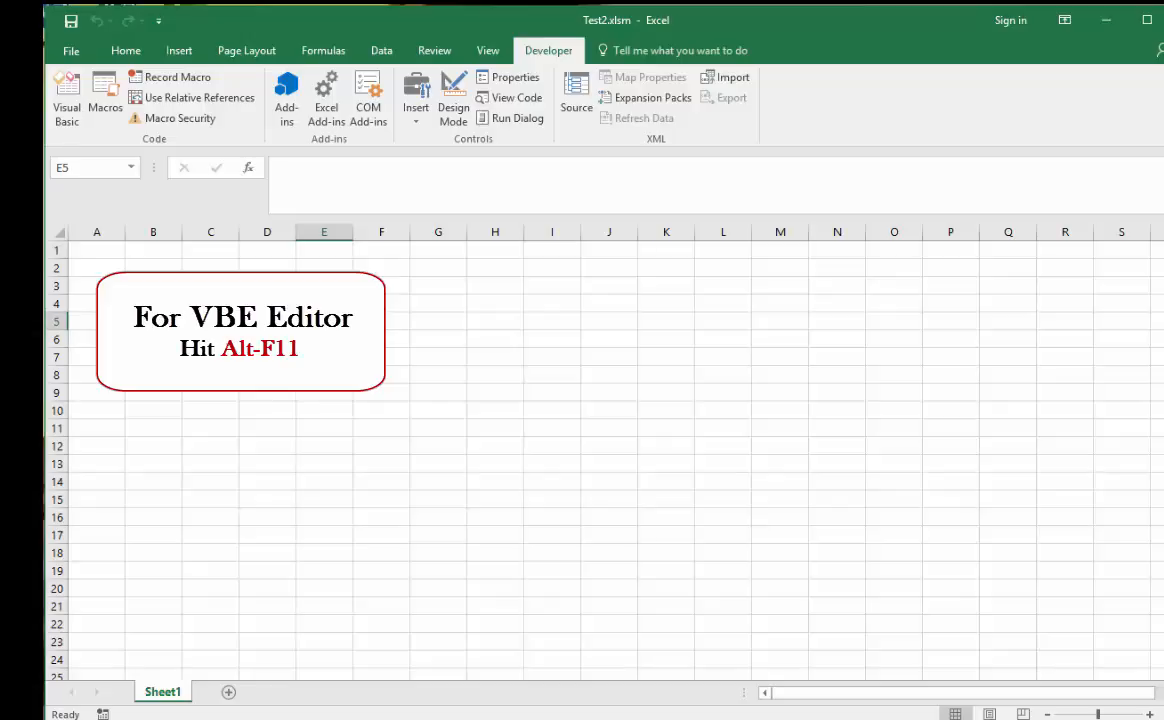
{"action": "key", "text": "ctrl+F11"}
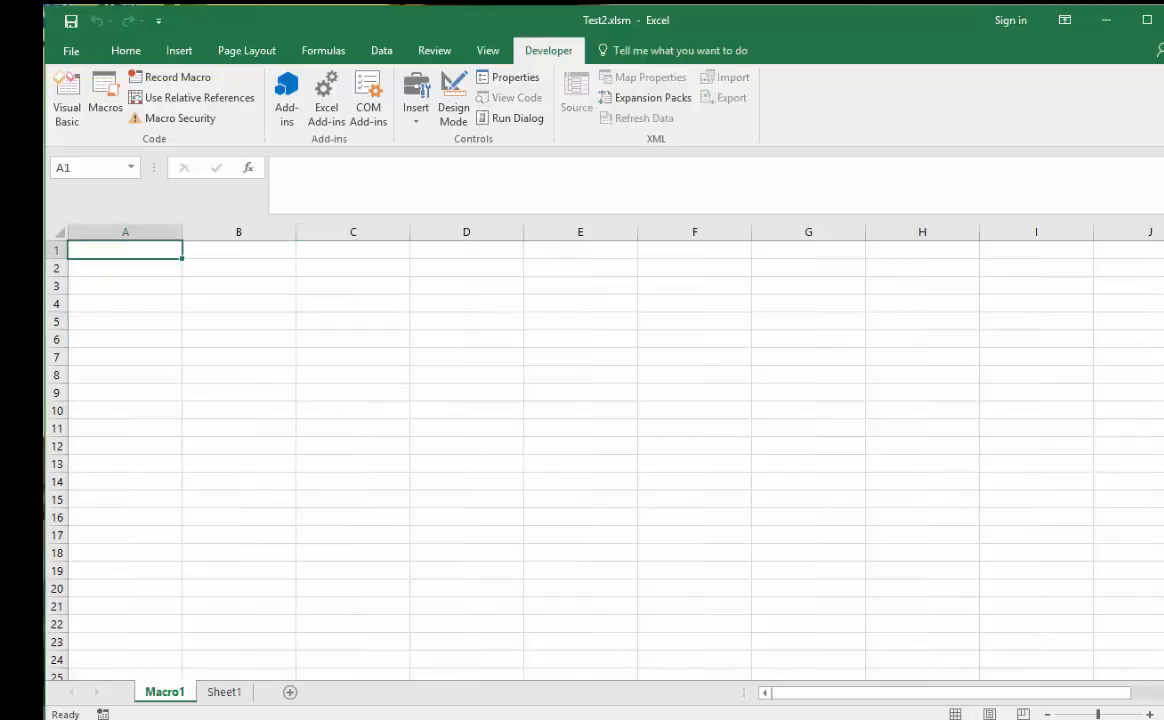
{"action": "key", "text": "alt+F11"}
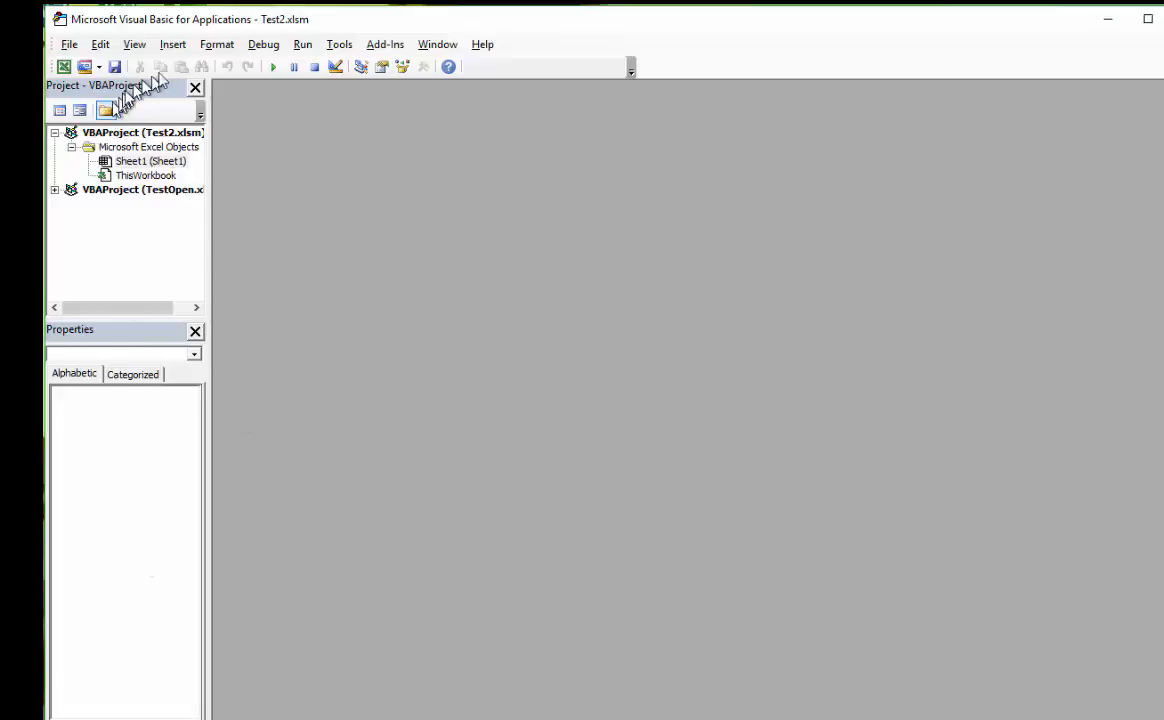
Close the Project Explorer and the Properties window in the Visual Basic Editor
{"action": "left_click", "coordinate": [195, 88]}
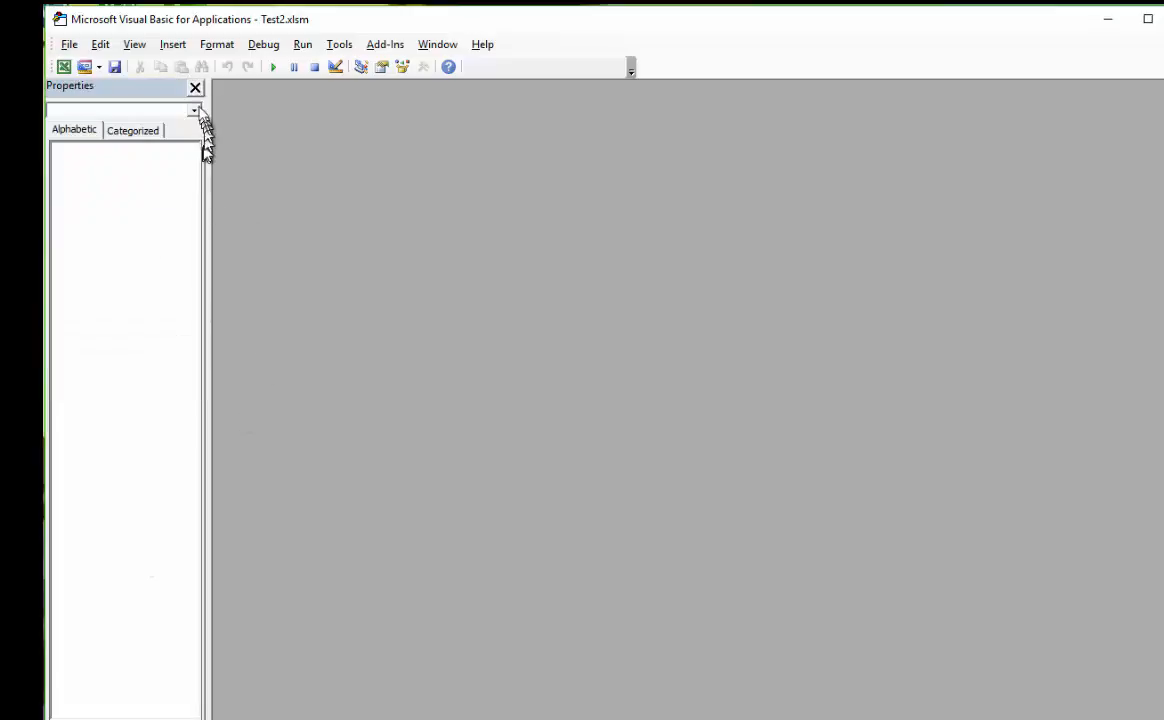
{"action": "left_click", "coordinate": [195, 89]}
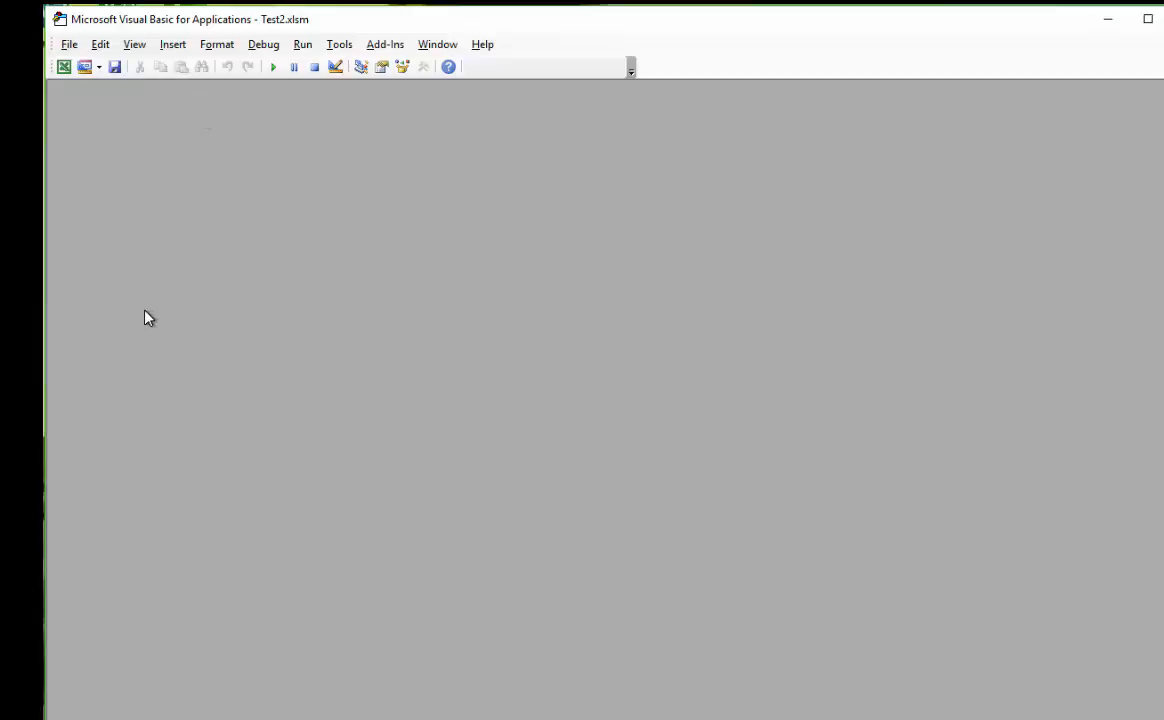
Show the Project Explorer and the Properties window again, and make the Project Explorer taller so its whole tree fits
{"action": "left_click", "coordinate": [136, 46]}
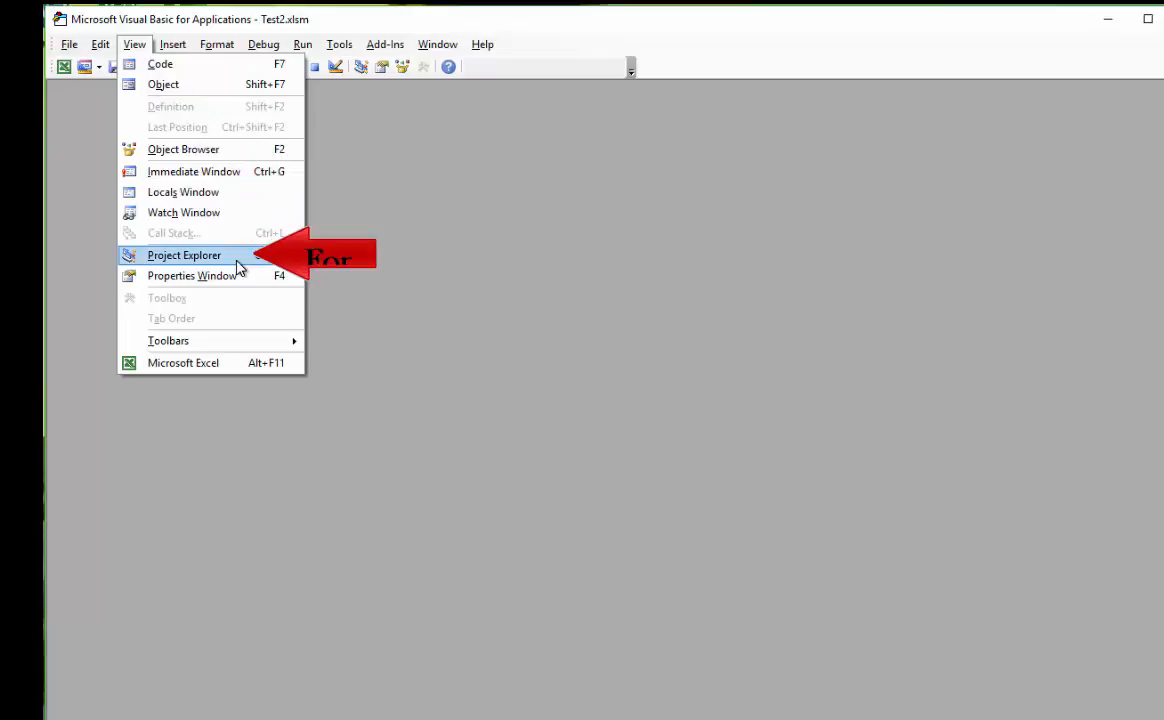
{"action": "left_click", "coordinate": [238, 264]}
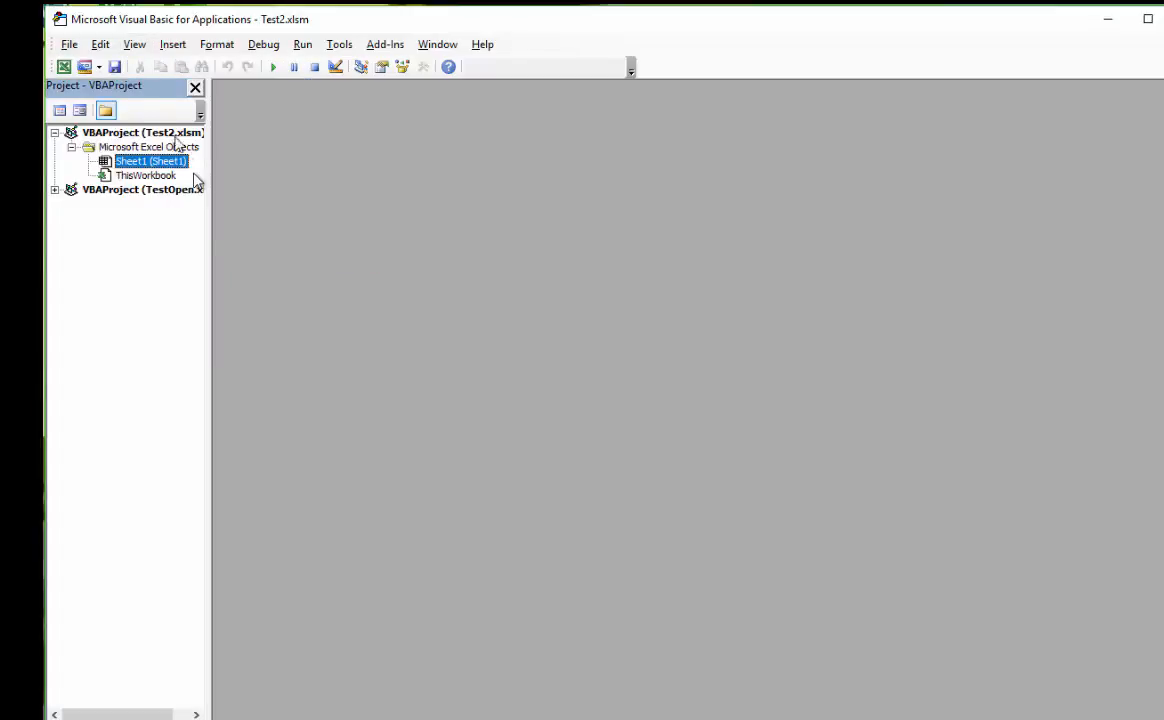
{"action": "left_click", "coordinate": [137, 45]}
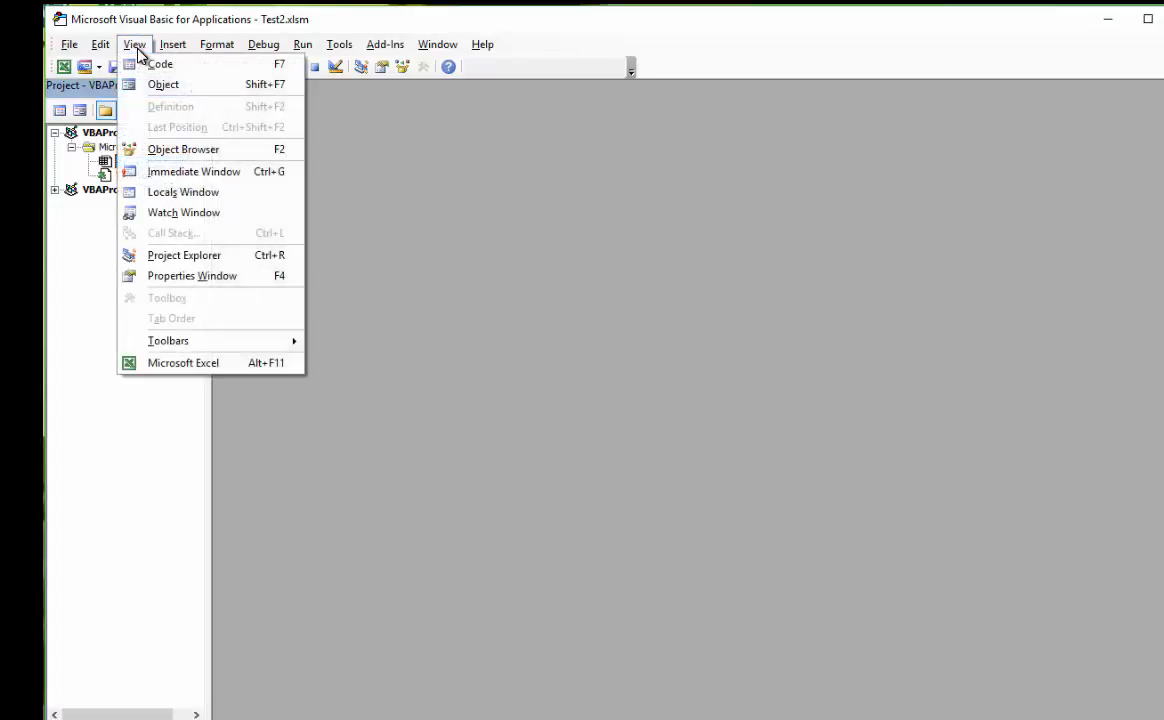
{"action": "left_click", "coordinate": [204, 279]}
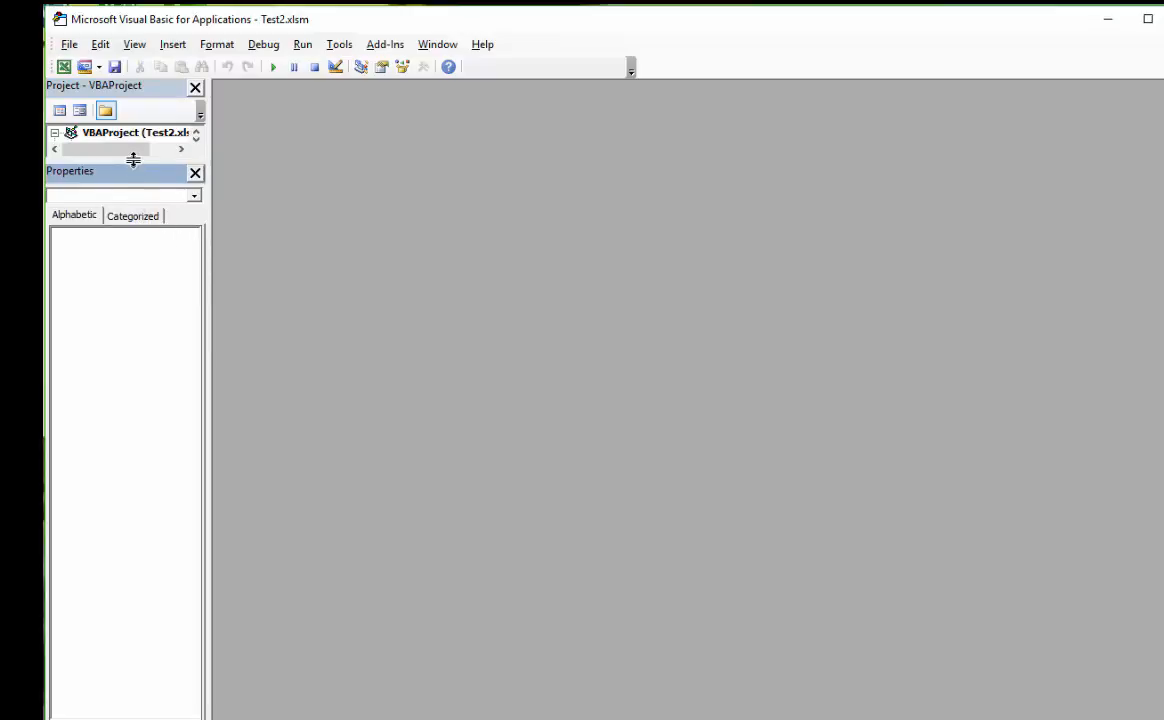
{"action": "left_click_drag", "start_coordinate": [135, 156], "coordinate": [141, 298]}
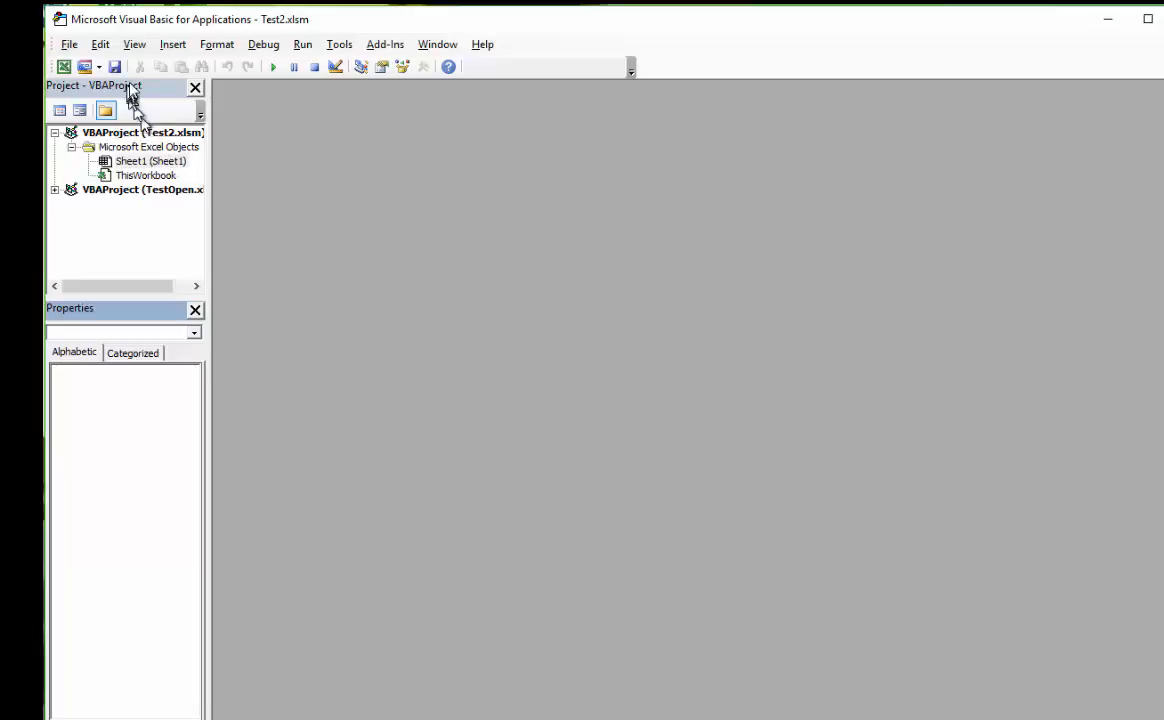
Show the Immediate window in the Visual Basic Editor and place the cursor in it
{"action": "left_click", "coordinate": [135, 45]}
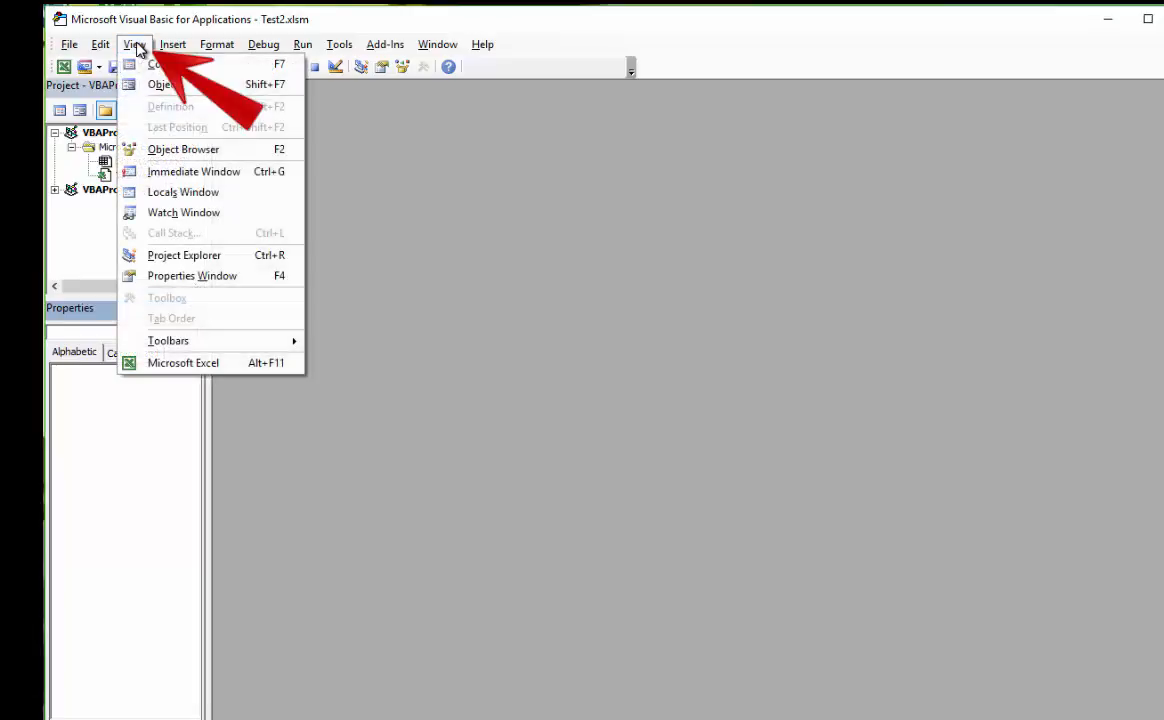
{"action": "left_click", "coordinate": [251, 180]}
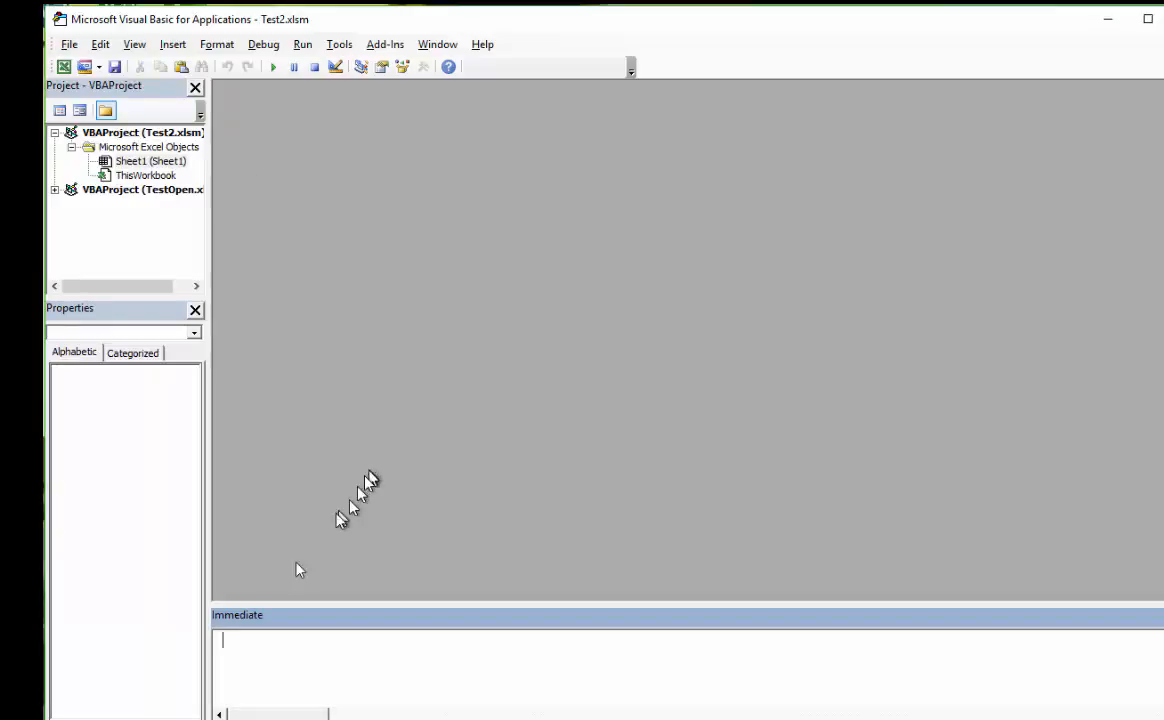
{"action": "left_click", "coordinate": [390, 667]}
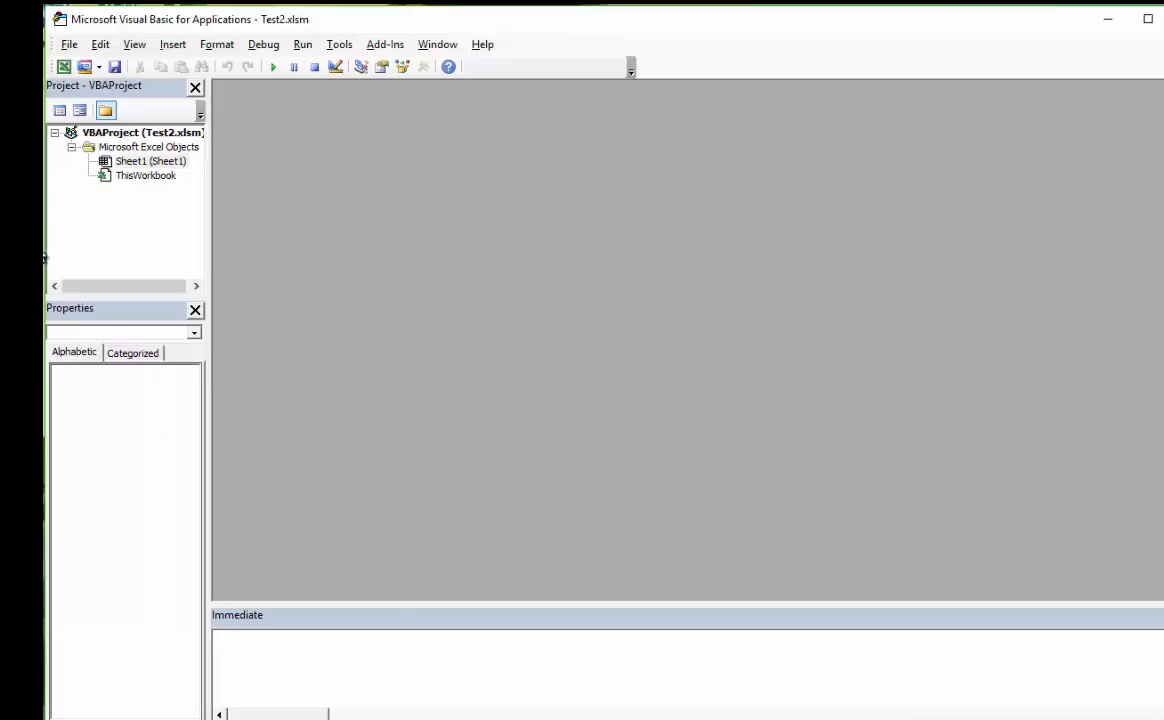
{"action": "left_click", "coordinate": [133, 47]}
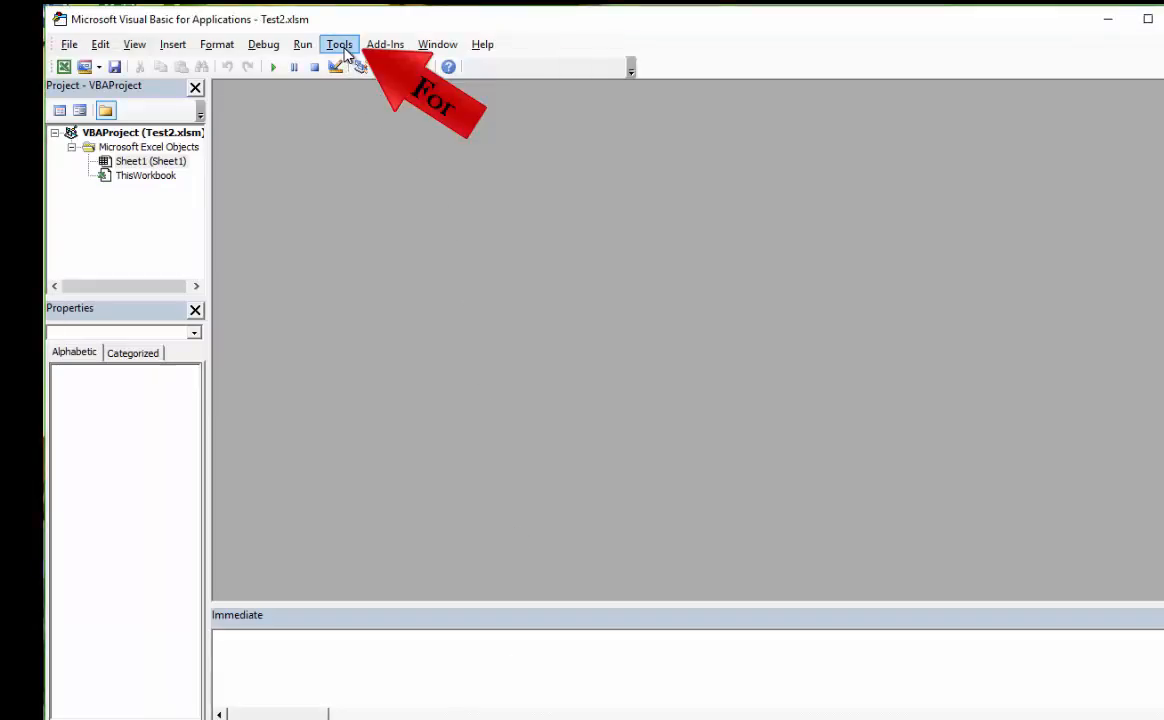
Review the editor's code colour settings for selection, comment and keyword text in the Editor Format options, and accept the dialog
{"action": "left_click", "coordinate": [345, 52]}
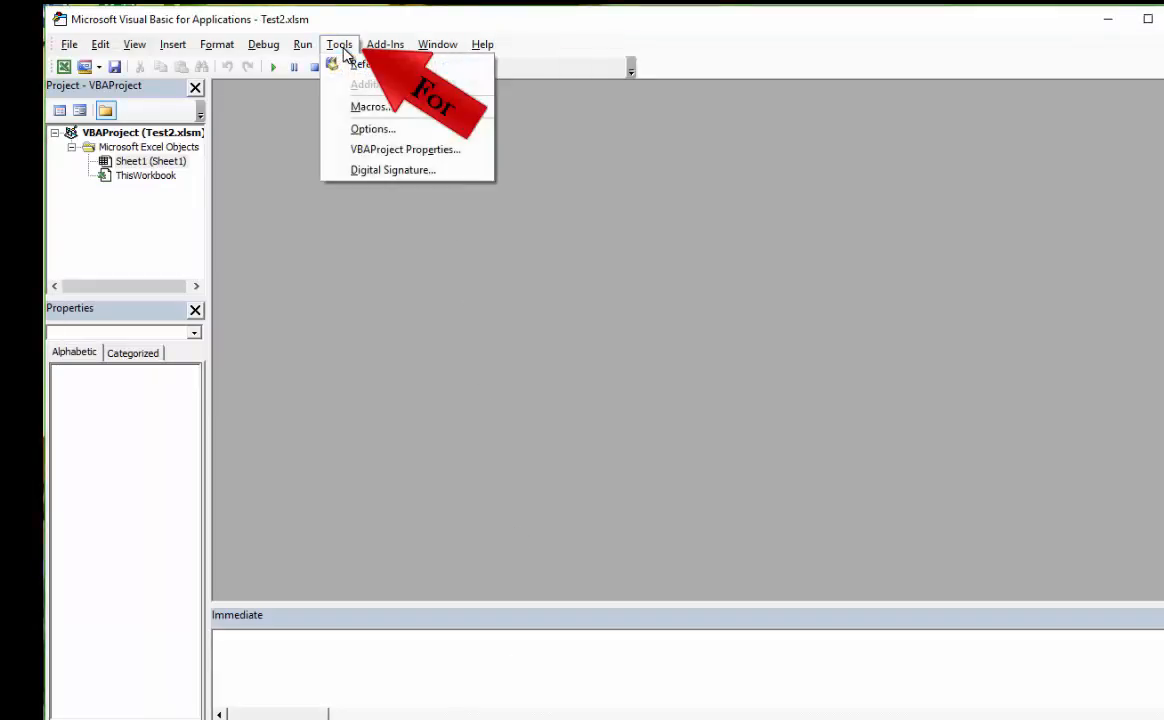
{"action": "left_click", "coordinate": [395, 130]}
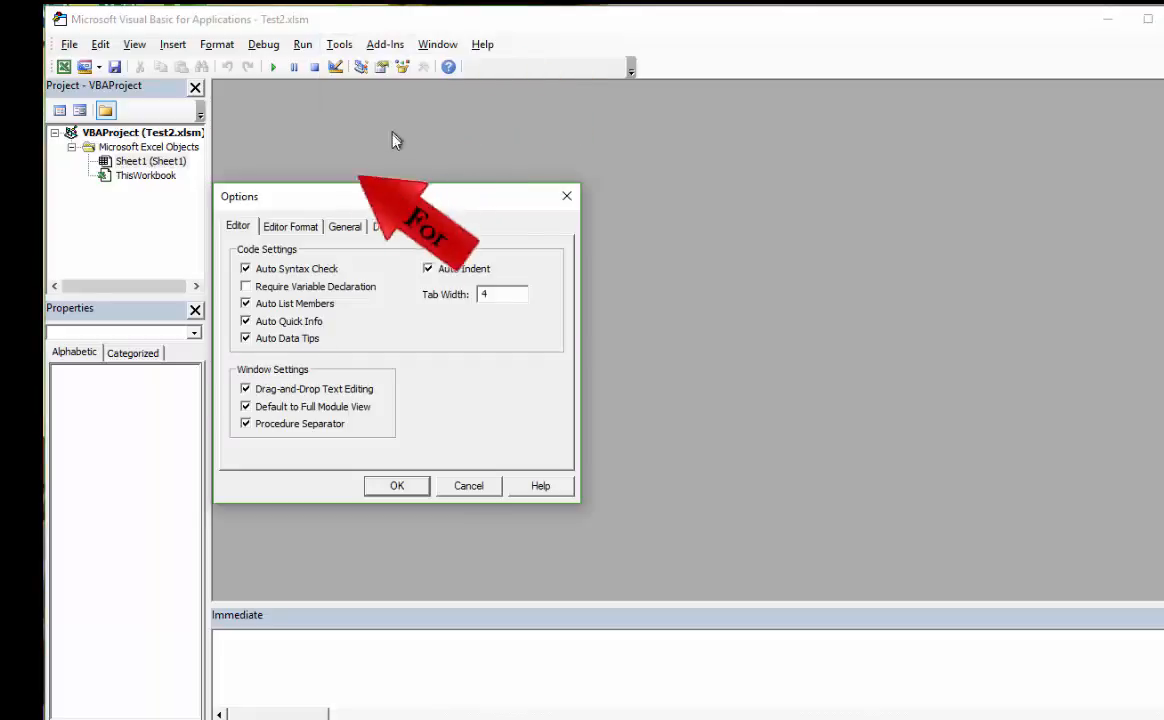
{"action": "left_click", "coordinate": [292, 228]}
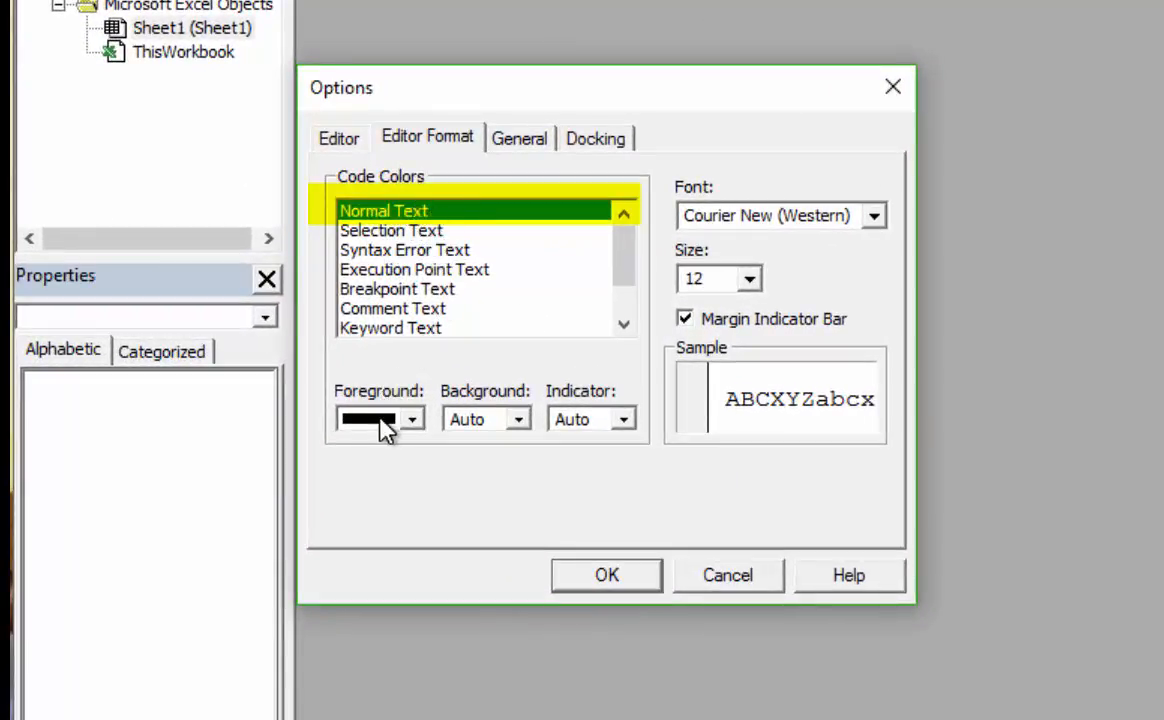
{"action": "left_click", "coordinate": [430, 234]}
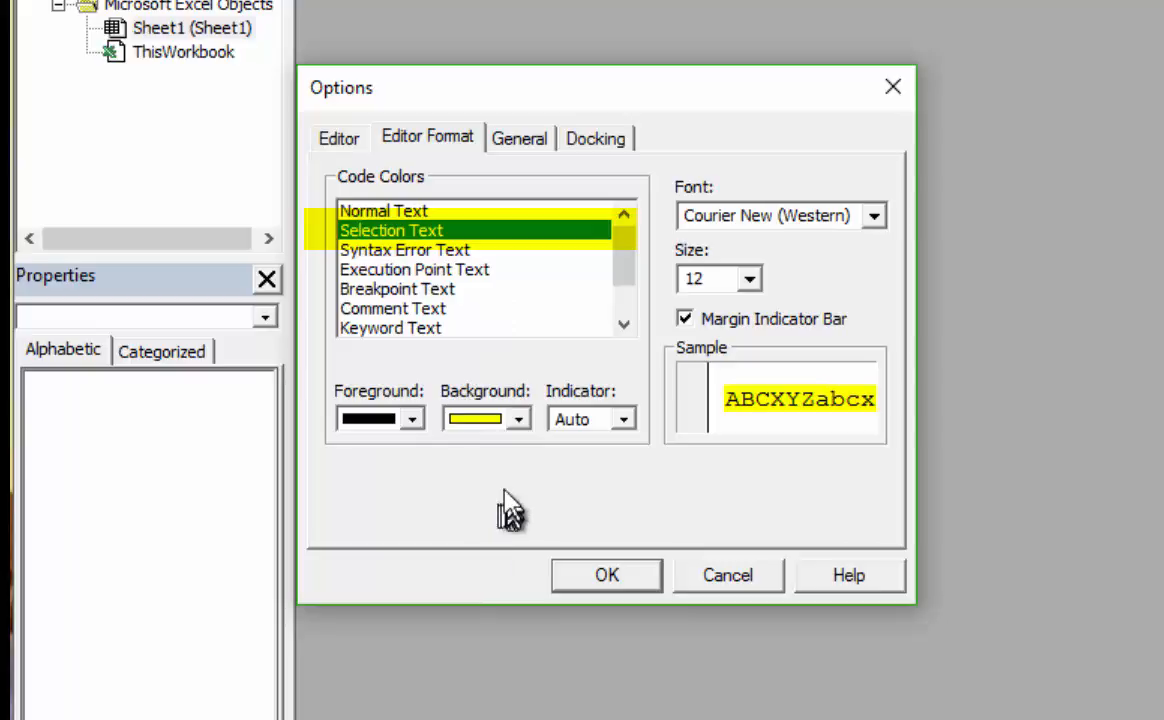
{"action": "left_click", "coordinate": [440, 309]}
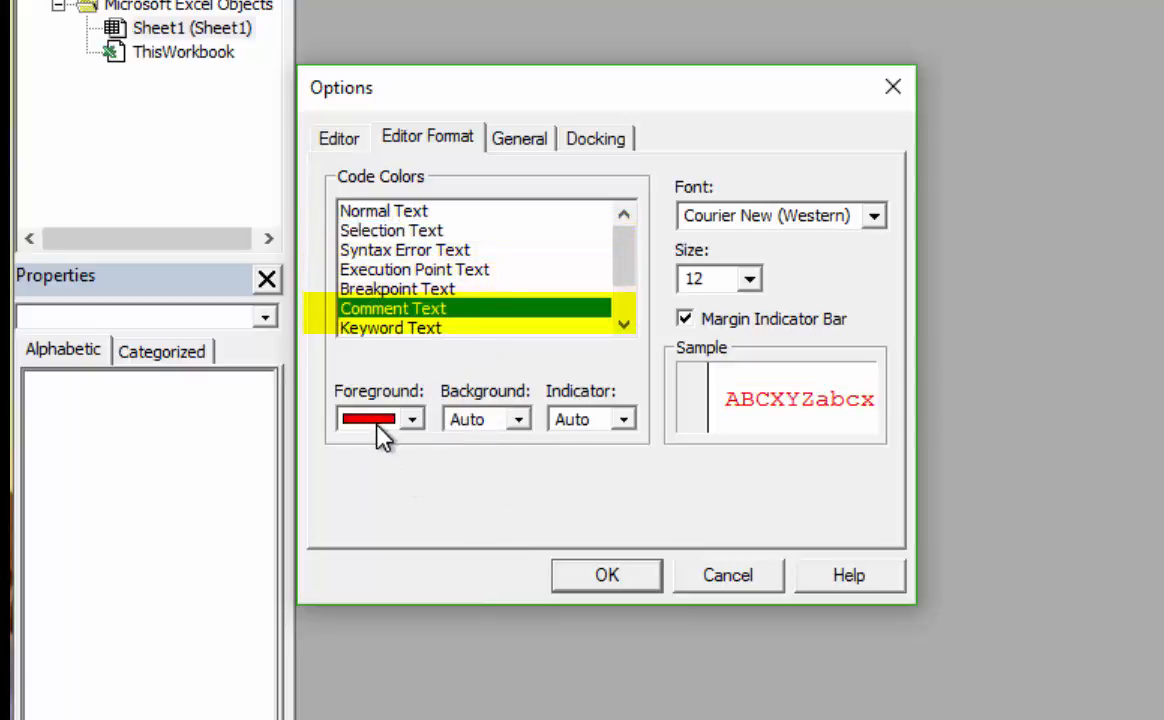
{"action": "left_click", "coordinate": [421, 330]}
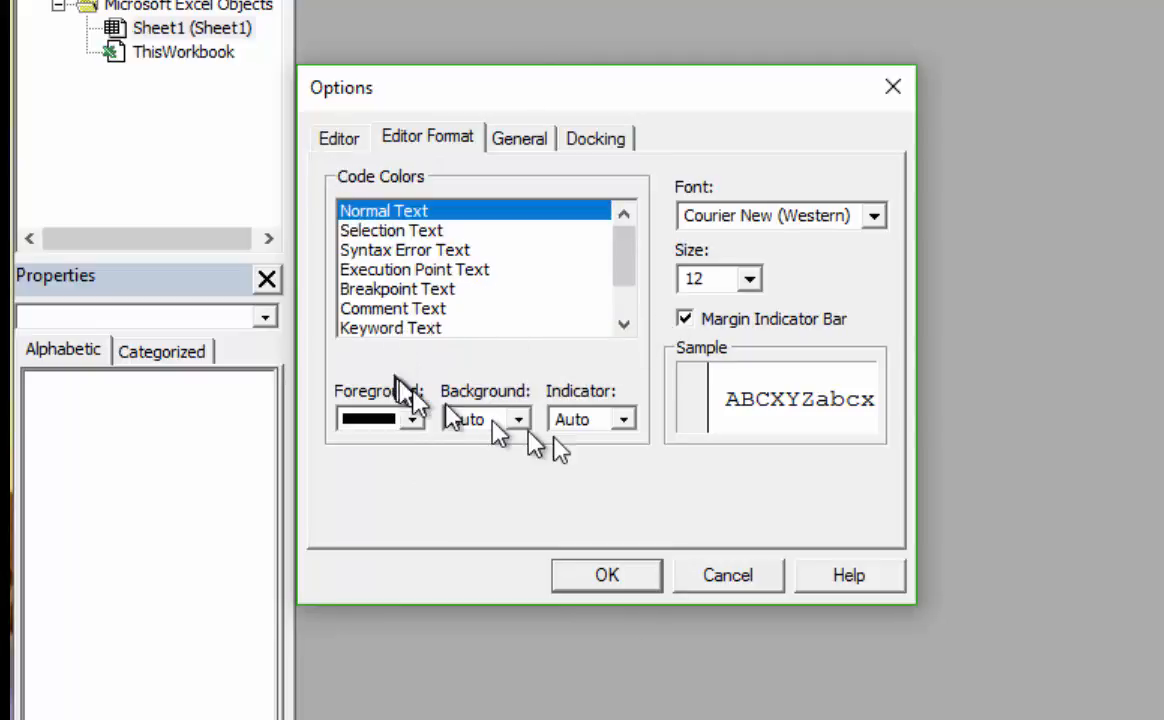
{"action": "left_click", "coordinate": [589, 581]}
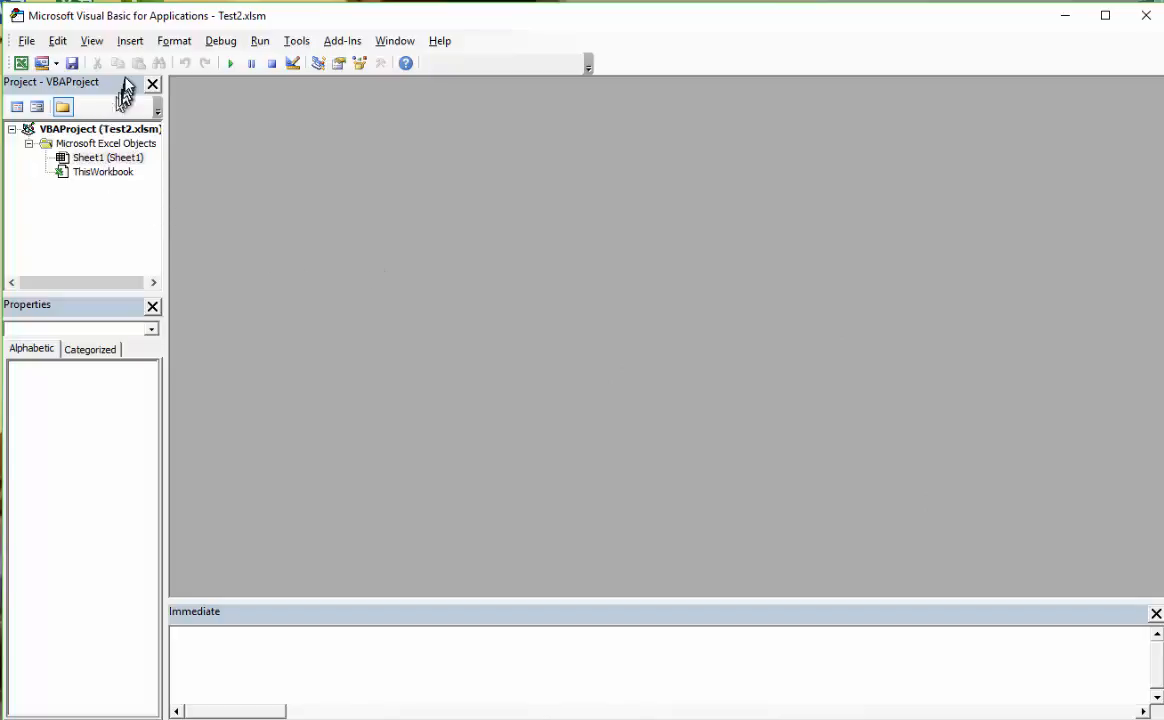
Insert a new standard module into the Test2.xlsm project and maximize its code window
{"action": "left_click", "coordinate": [130, 44]}
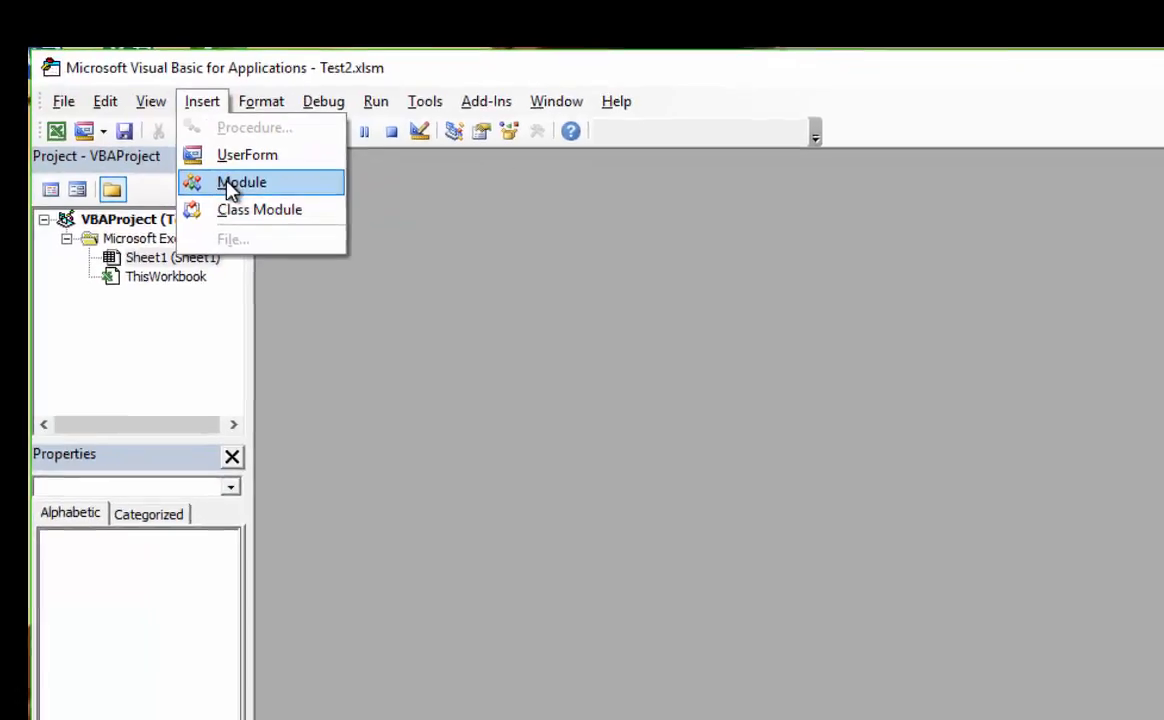
{"action": "left_click", "coordinate": [232, 185]}
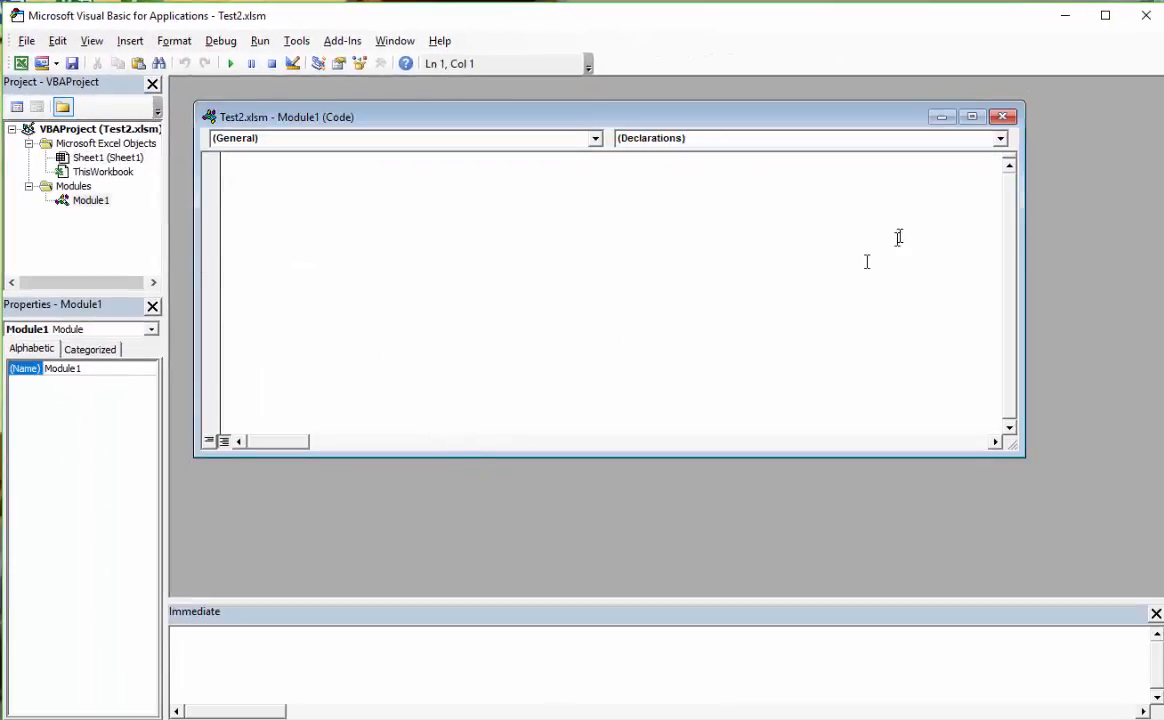
{"action": "left_click", "coordinate": [973, 118]}
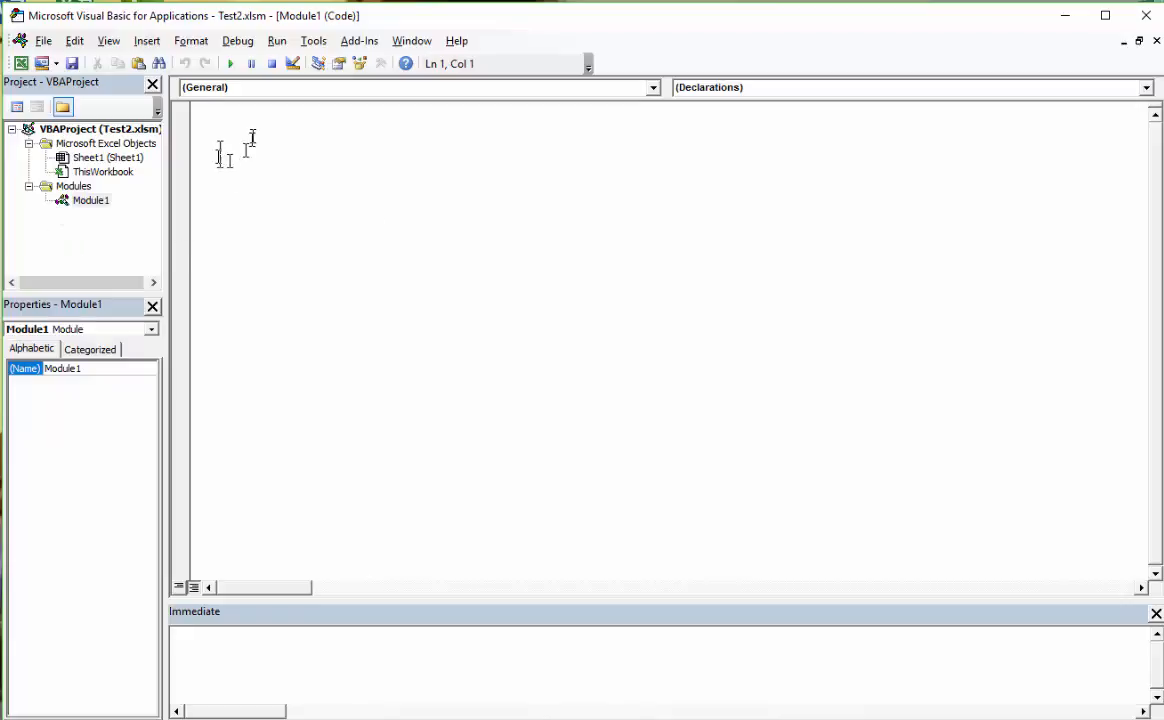
Add a procedure named Main to the module, with type Sub and scope Public
{"action": "left_click", "coordinate": [146, 42]}
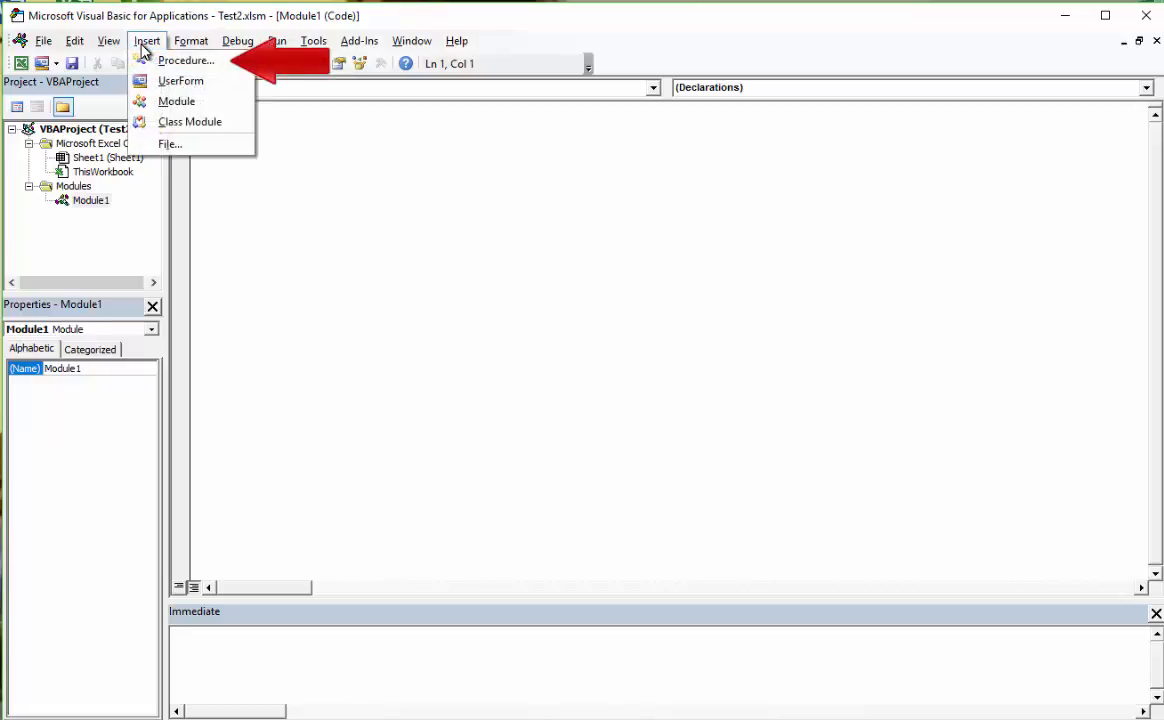
{"action": "left_click", "coordinate": [162, 61]}
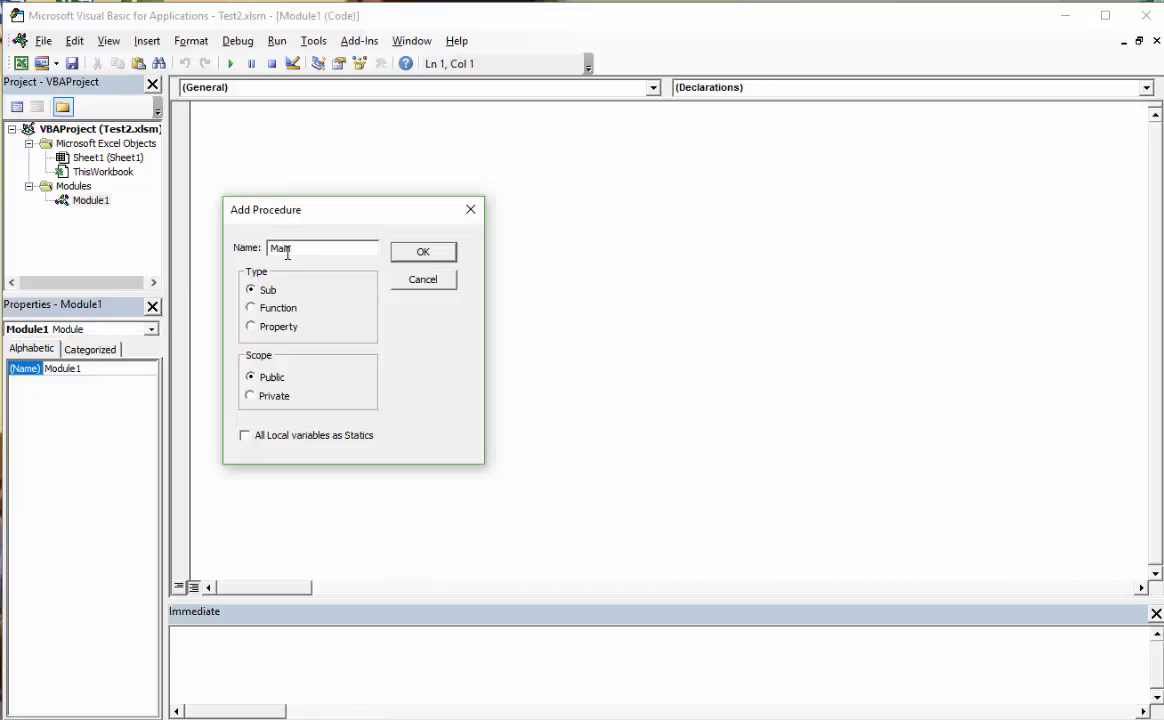
{"action": "left_click", "coordinate": [424, 253]}
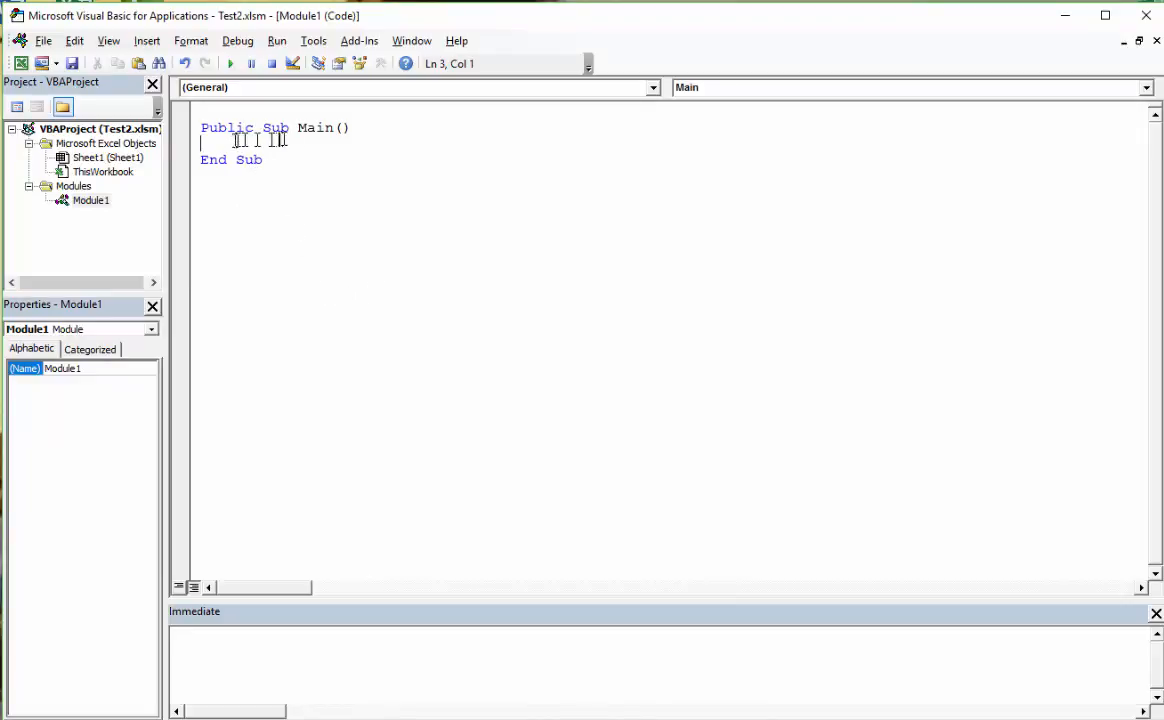
{"action": "left_click", "coordinate": [281, 322]}
{"action": "left_click", "coordinate": [147, 44]}
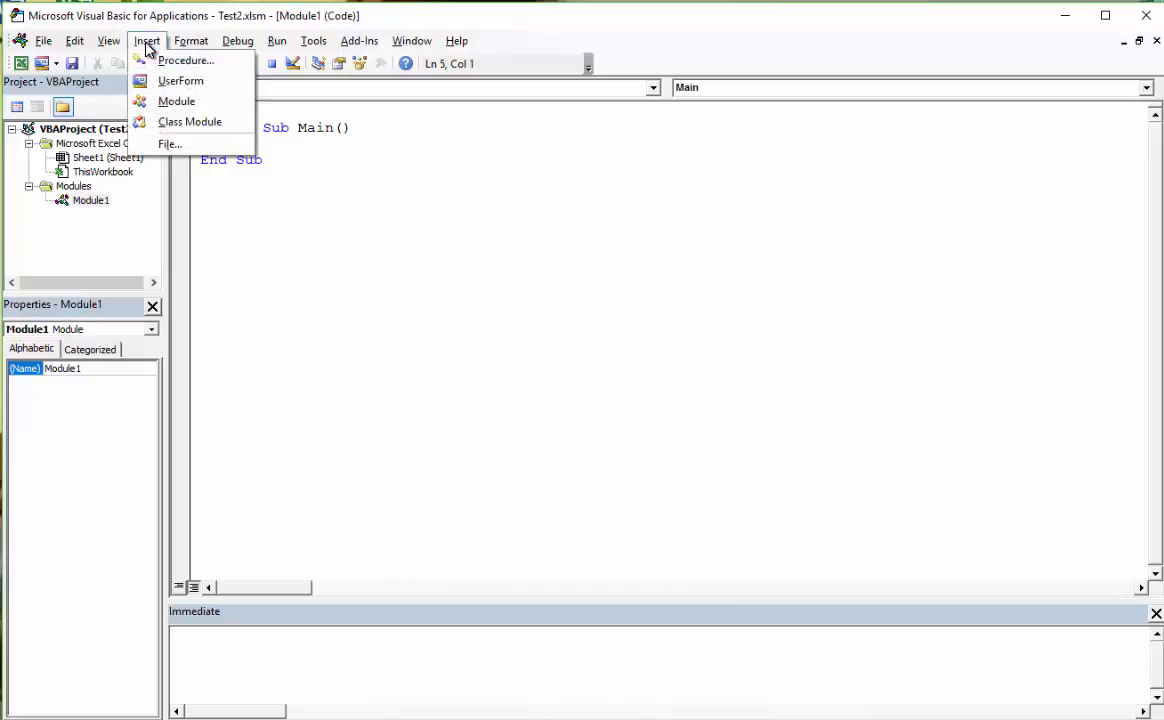
{"action": "left_click", "coordinate": [273, 209]}
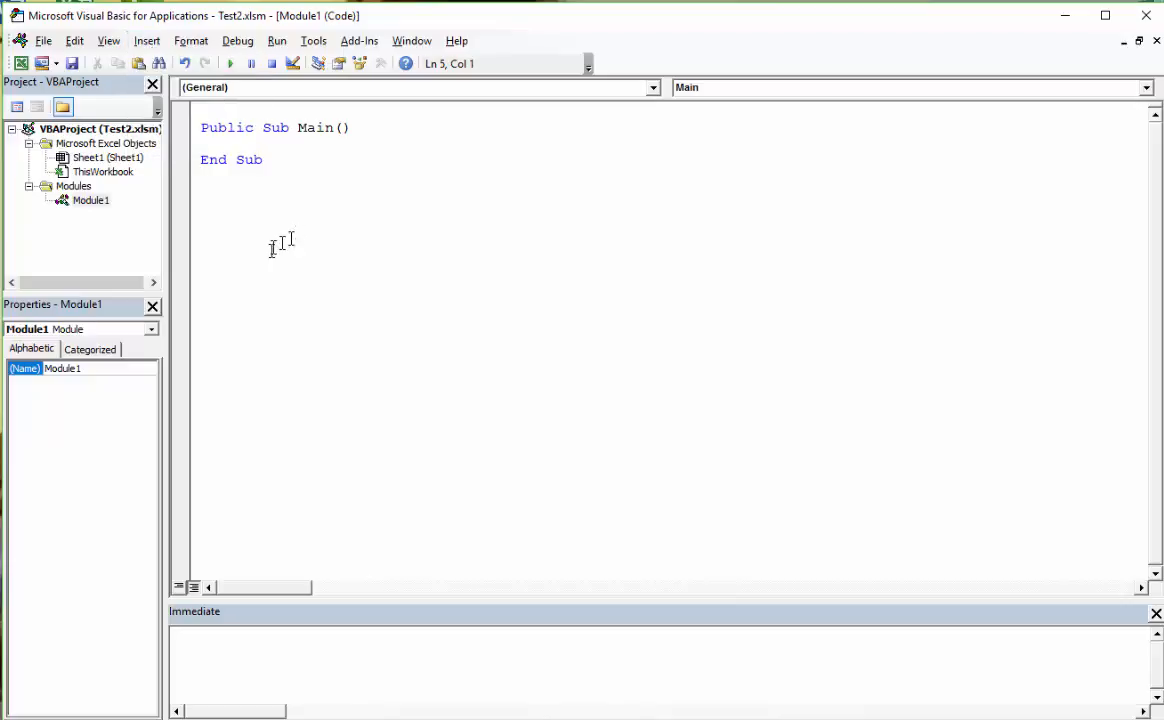